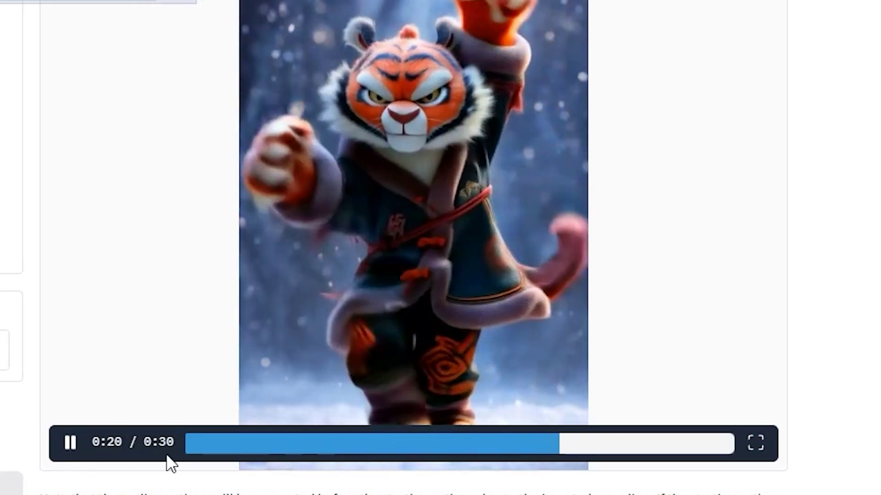
# - Replay the tiger demo video, browse the README examples, then jump back to the repository top
pyautogui.click(190, 452)
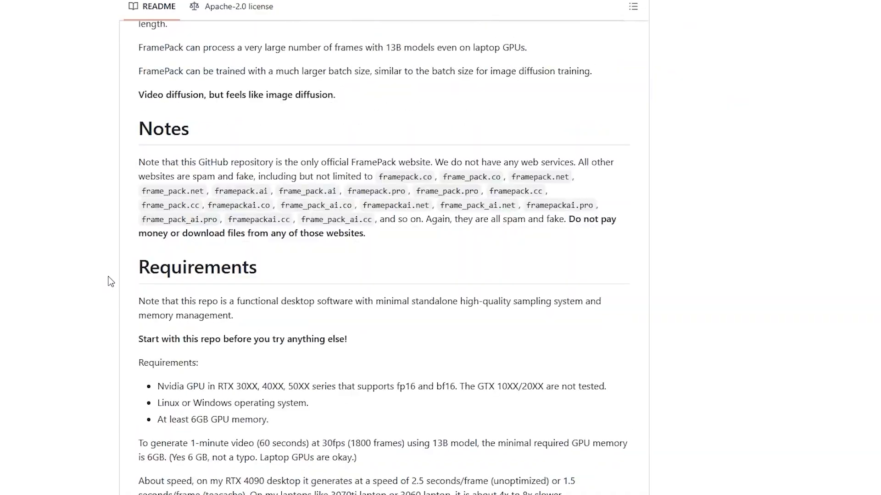
pyautogui.scroll(-20, 108, 277)
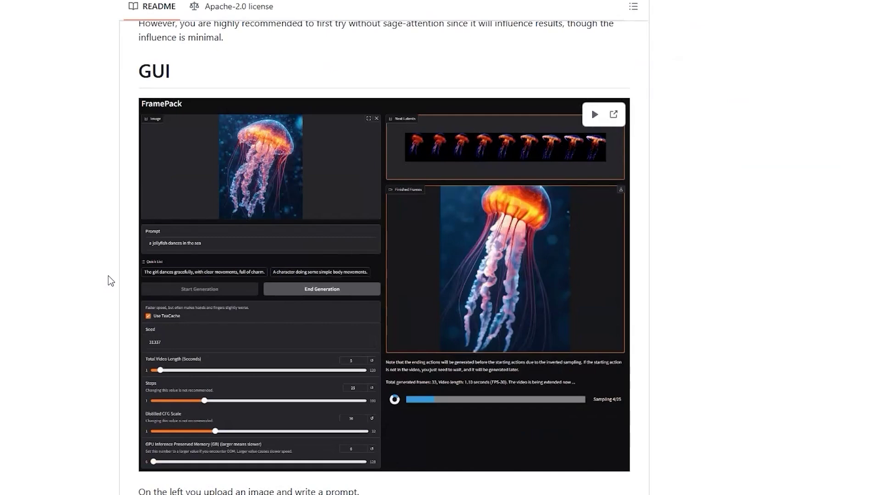
pyautogui.scroll(-18, 111, 282)
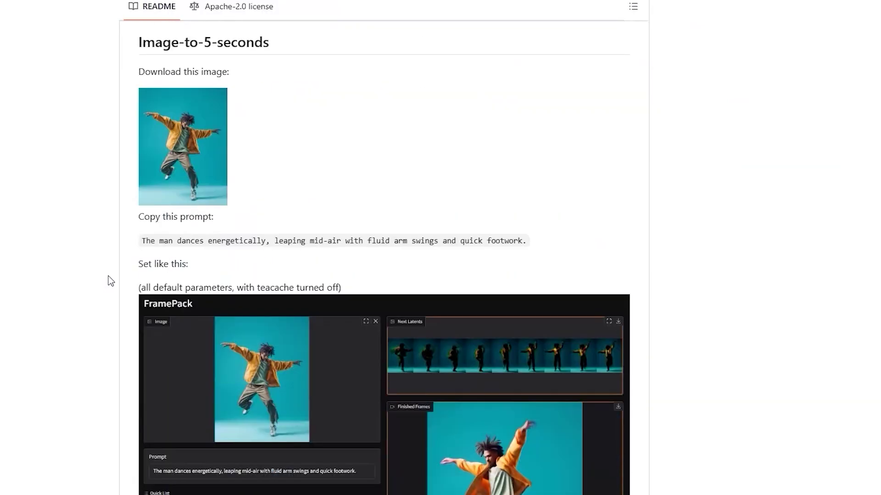
pyautogui.scroll(-20, 111, 282)
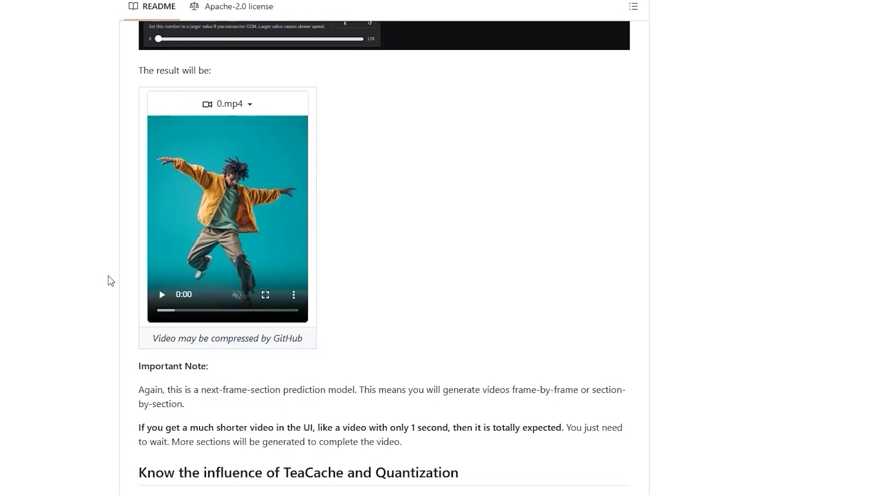
pyautogui.scroll(20, 110, 281)
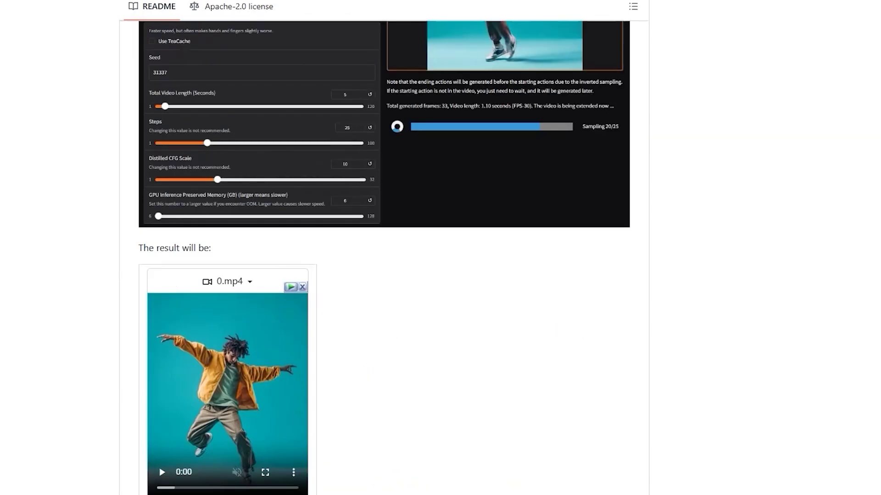
pyautogui.press('Home')
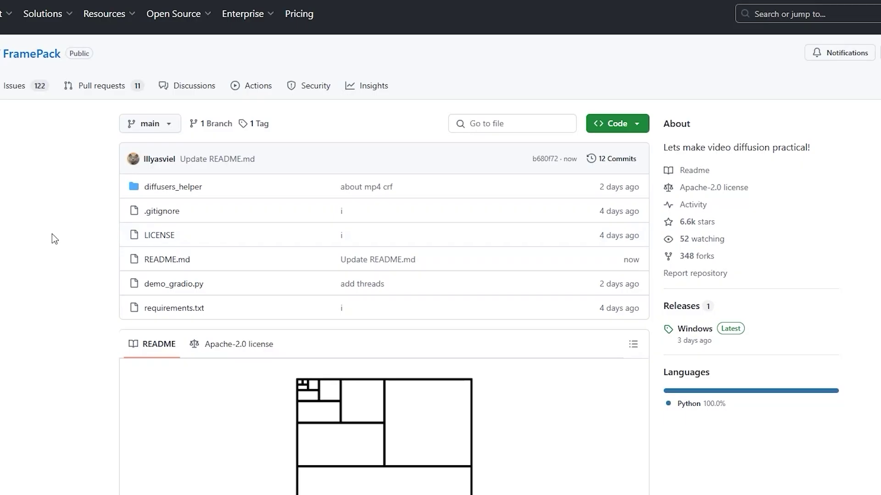
# - Scroll to the FramePack intro and right-click the README's 'Project Page' link
pyautogui.scroll(-1, 52, 239)
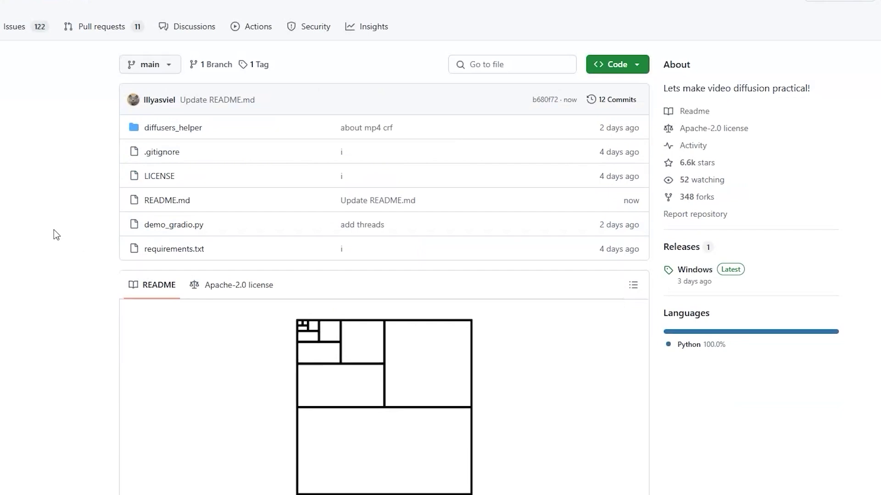
pyautogui.scroll(1, 54, 230)
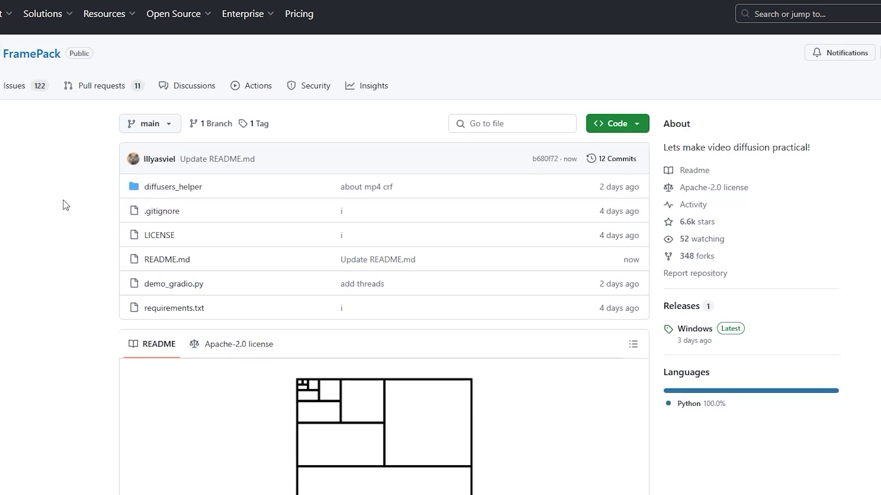
pyautogui.scroll(-20, 59, 202)
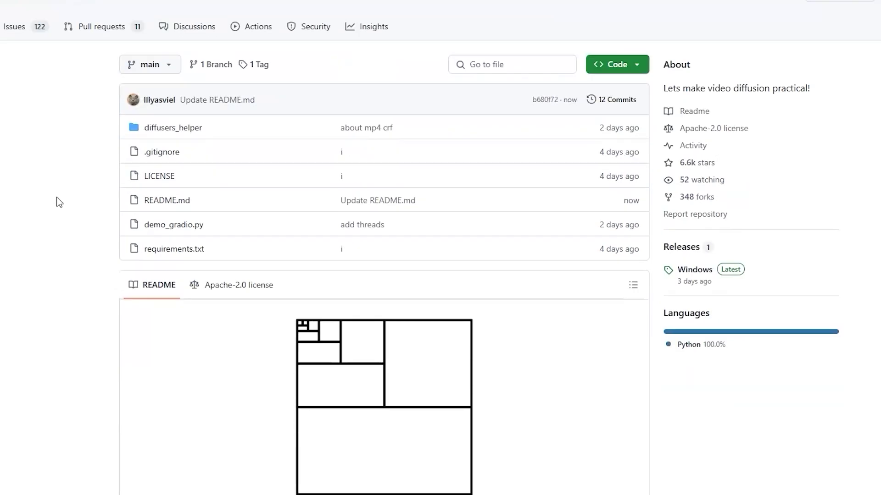
pyautogui.scroll(-10, 59, 202)
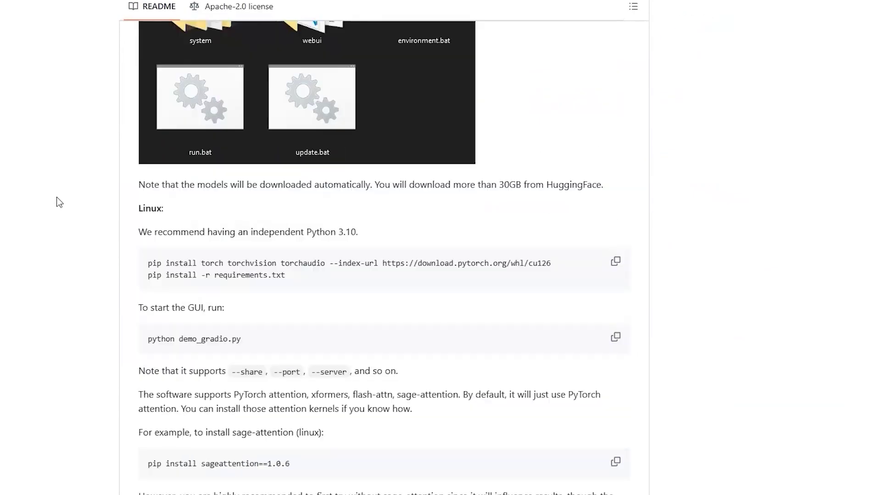
pyautogui.scroll(20, 59, 201)
pyautogui.scroll(1, 59, 202)
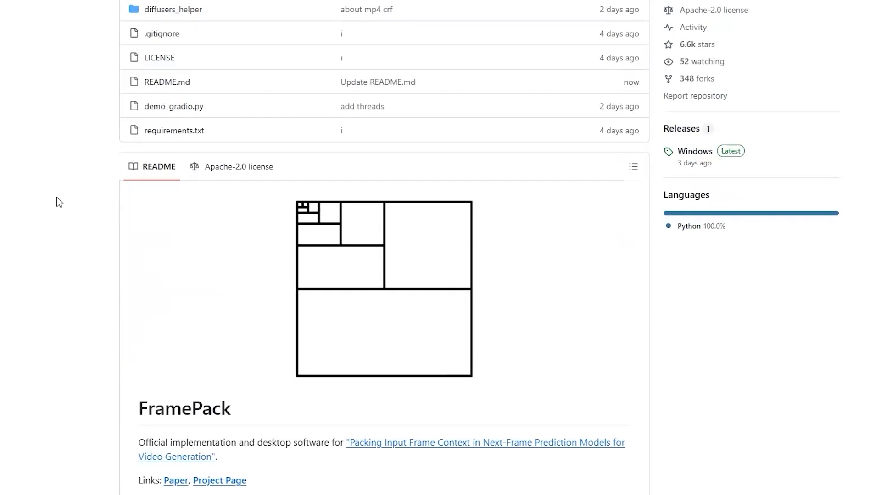
pyautogui.scroll(-2, 58, 202)
pyautogui.rightClick(216, 365)
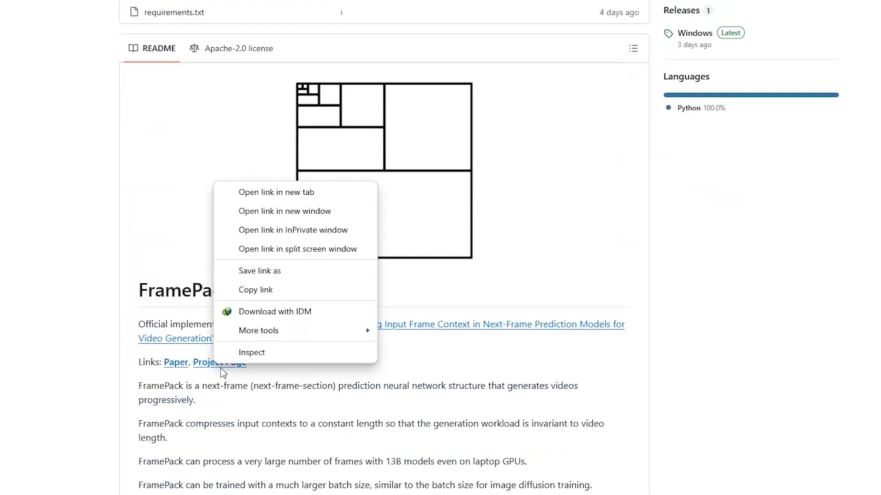
# - Open the project page in a new tab and highlight the 'RTX 3060 6GB laptop with 13B HY variant' note
pyautogui.click(266, 193)
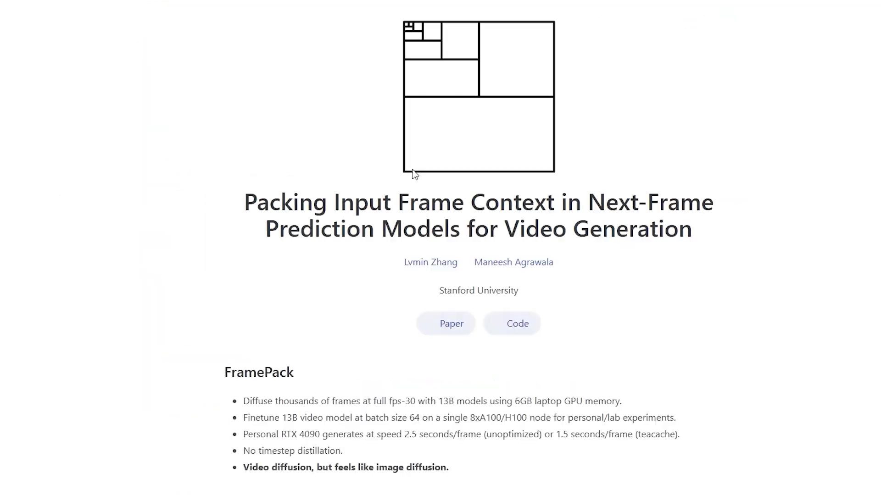
pyautogui.scroll(-20, 415, 174)
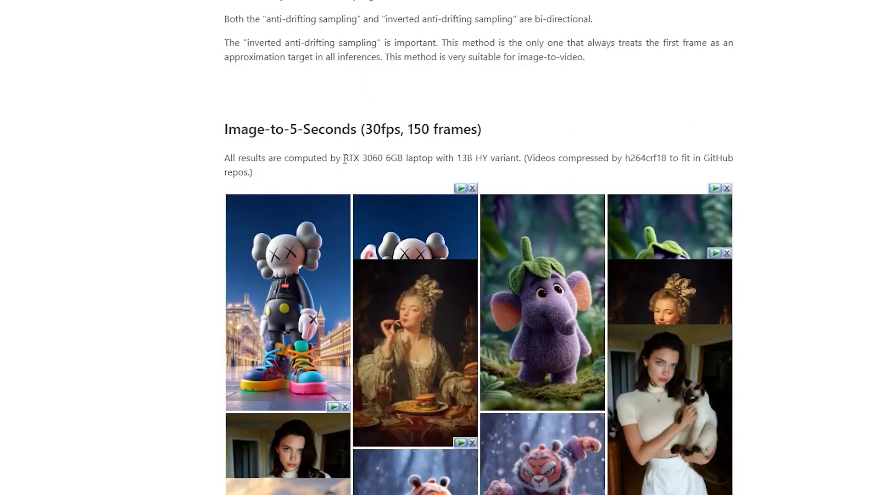
pyautogui.moveTo(343, 159); pyautogui.dragTo(486, 162)
pyautogui.scroll(-3, 485, 161)
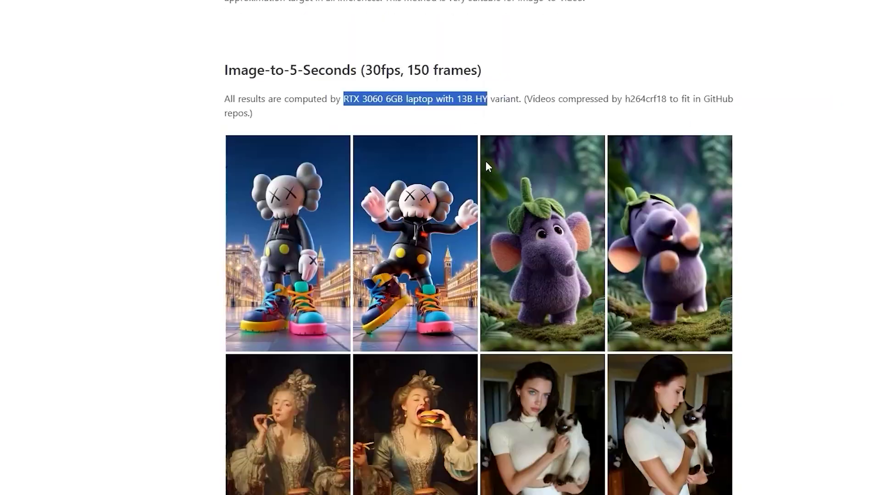
pyautogui.click(337, 54)
pyautogui.moveTo(331, 40); pyautogui.dragTo(523, 41)
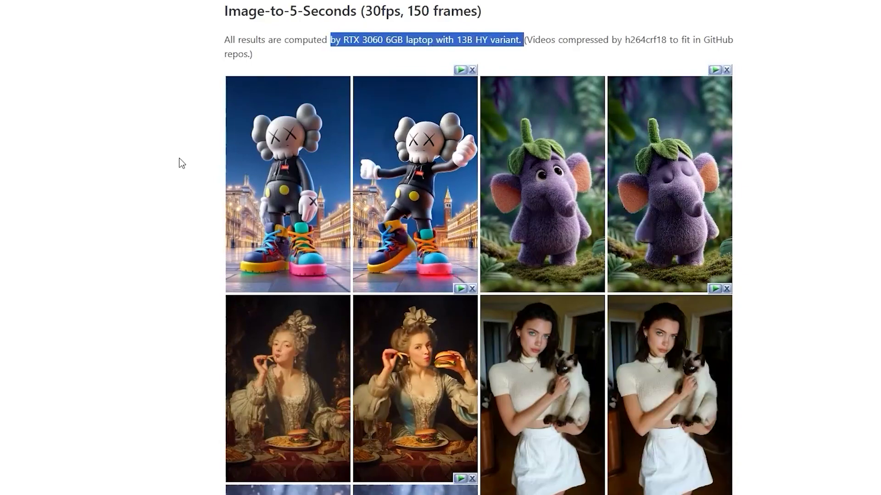
# - Scroll through the Image-to-5-Seconds (30fps, 150 frames) example gallery
pyautogui.scroll(-8, 181, 163)
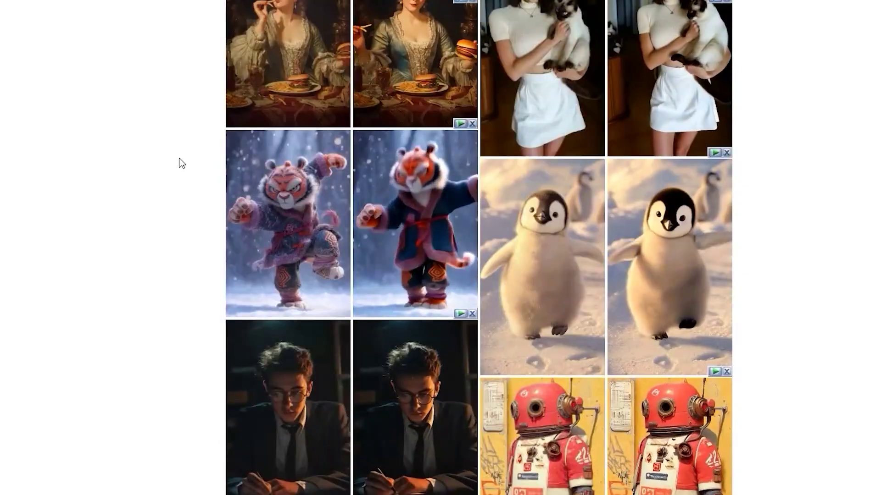
pyautogui.scroll(-12, 181, 163)
pyautogui.scroll(-18, 181, 164)
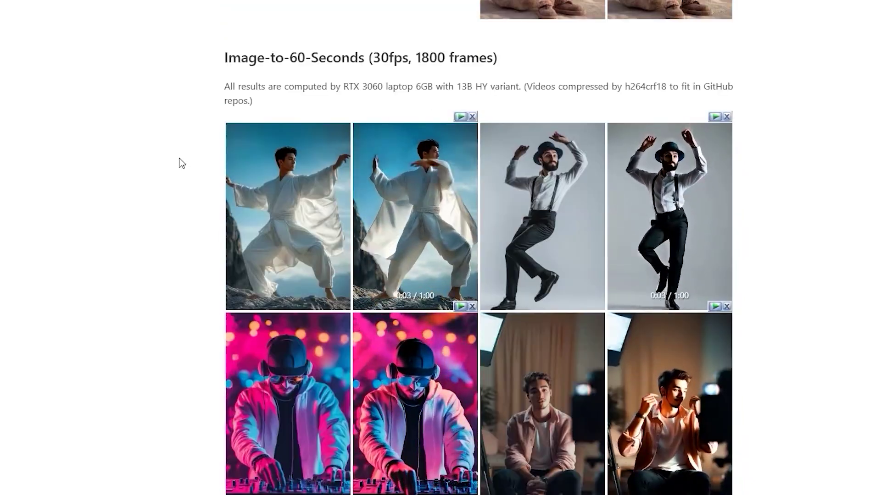
pyautogui.scroll(-1, 182, 163)
pyautogui.scroll(1, 181, 163)
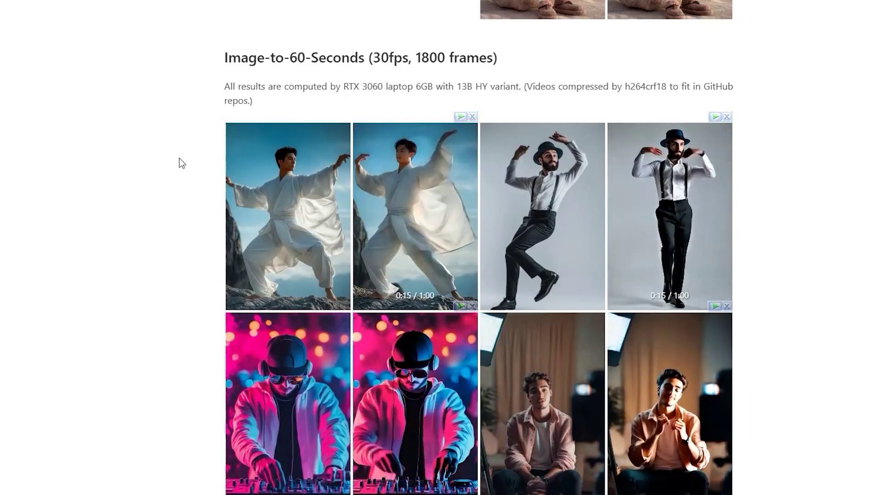
pyautogui.scroll(-1, 182, 159)
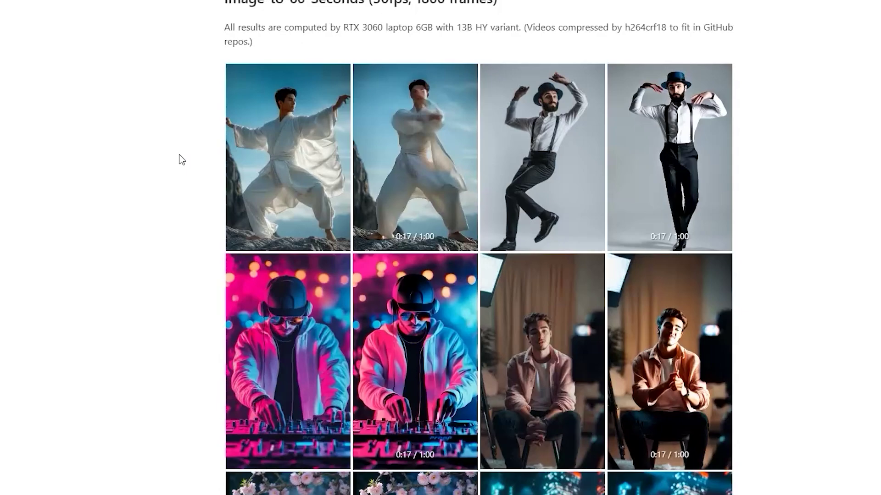
pyautogui.scroll(-5, 182, 159)
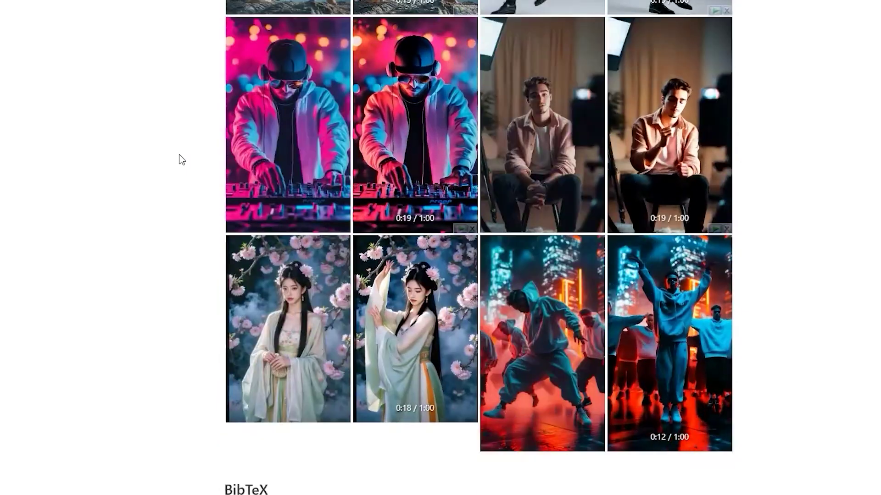
pyautogui.scroll(5, 182, 159)
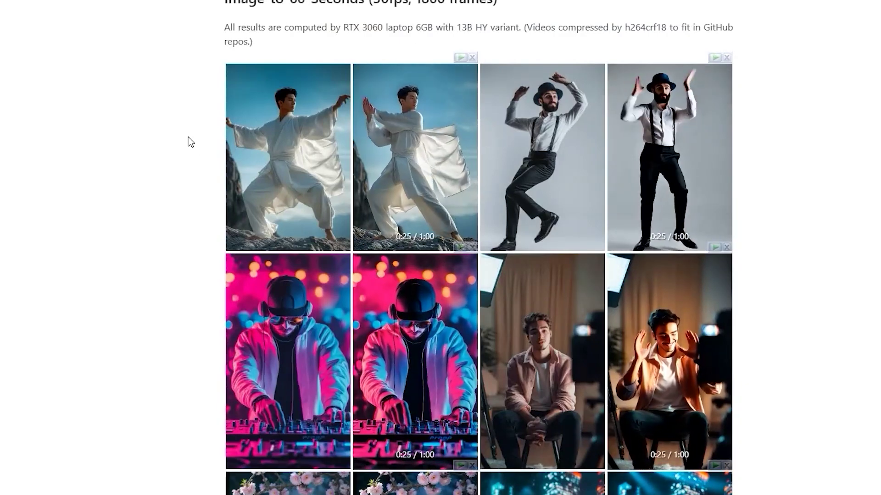
pyautogui.scroll(10, 189, 139)
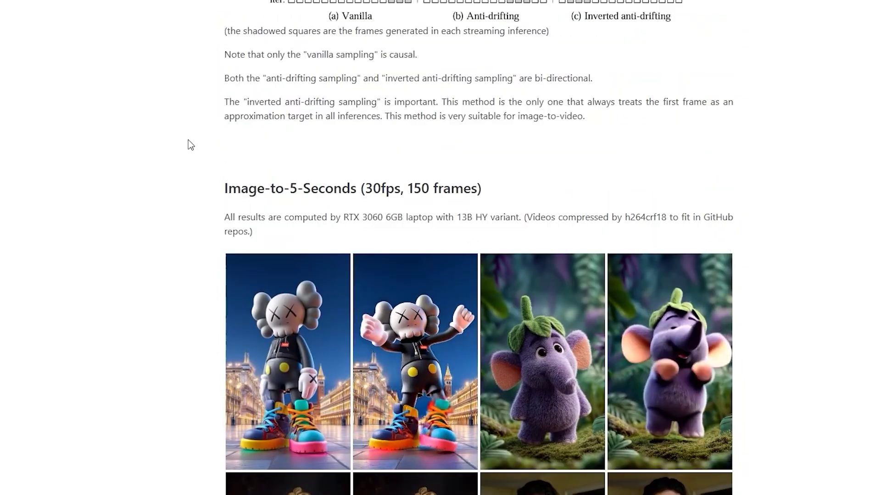
pyautogui.scroll(6, 188, 140)
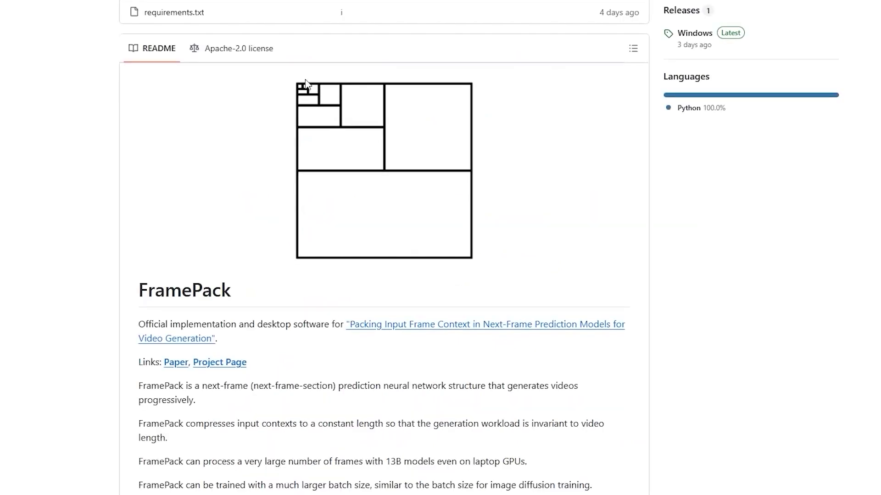
# - Scroll to Installation and cancel the IDM download of the one-click Windows package
pyautogui.scroll(5, 442, 280)
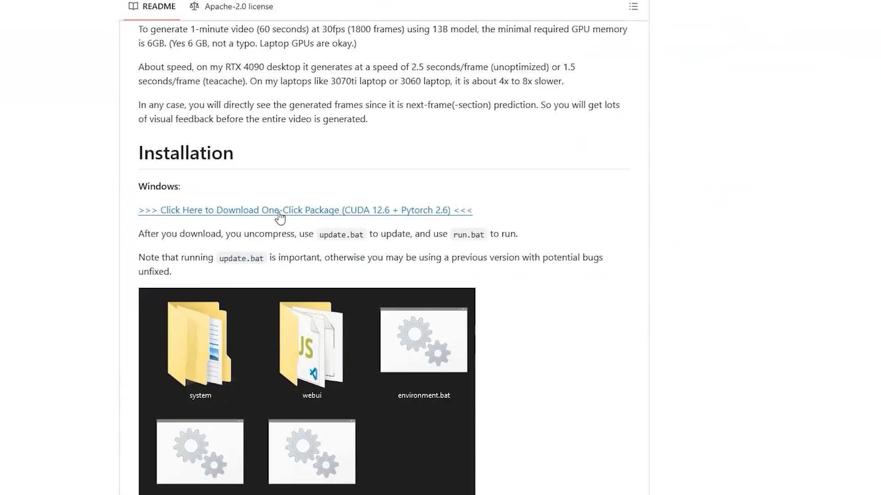
pyautogui.scroll(14, 306, 220)
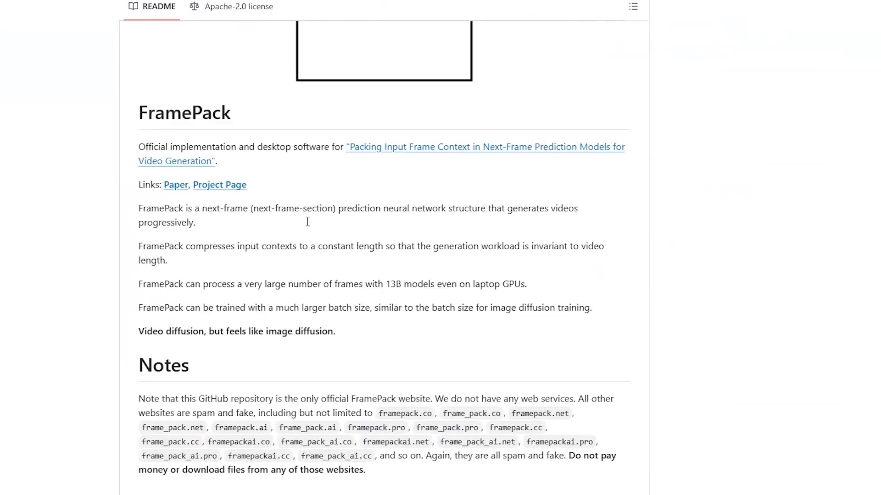
pyautogui.scroll(-15, 307, 221)
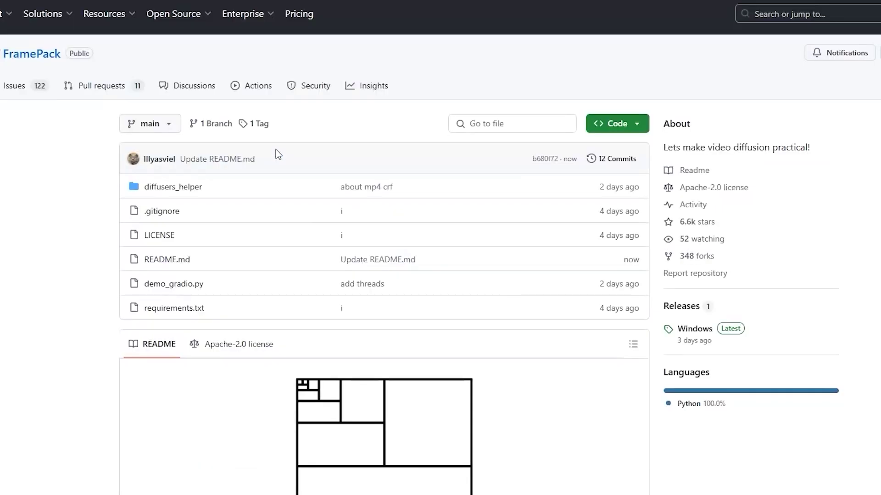
pyautogui.scroll(-18, 326, 256)
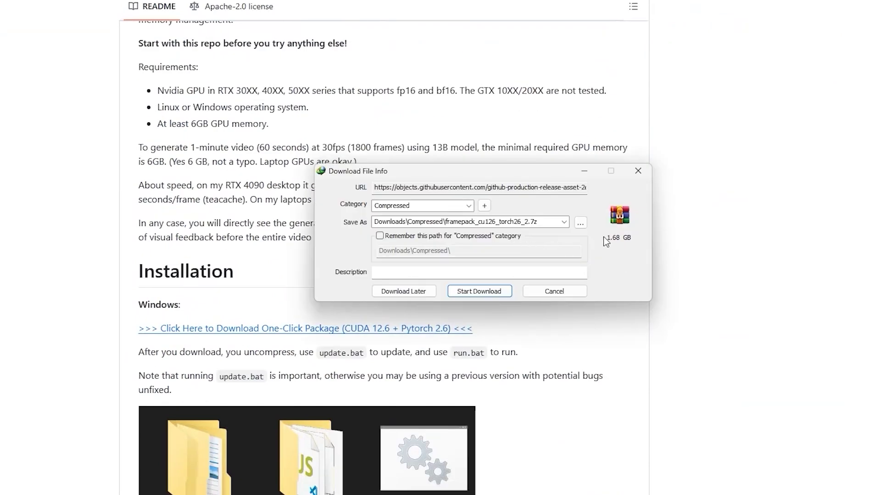
pyautogui.click(554, 292)
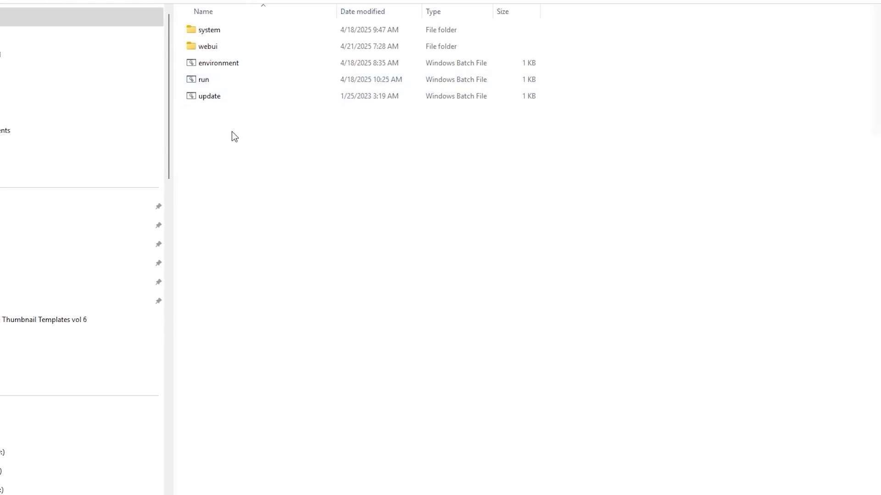
# - Select run.bat in the extracted package folder and close the leftover console window
pyautogui.click(216, 80)
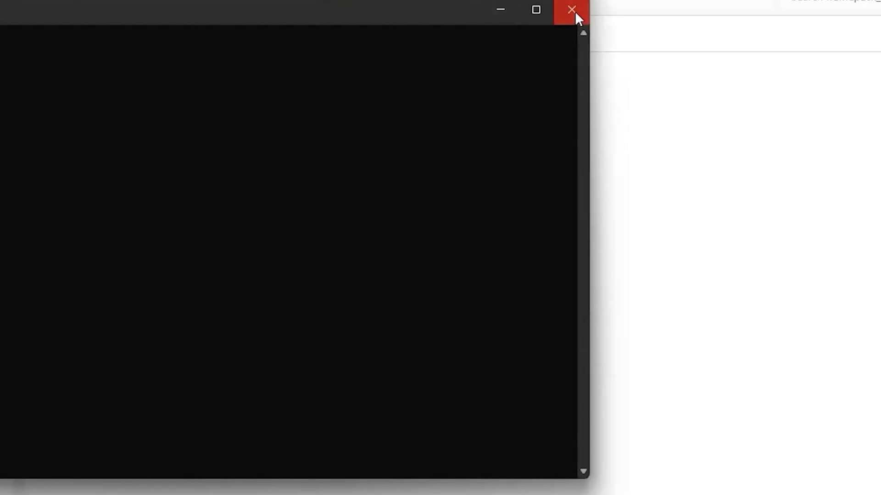
pyautogui.click(576, 13)
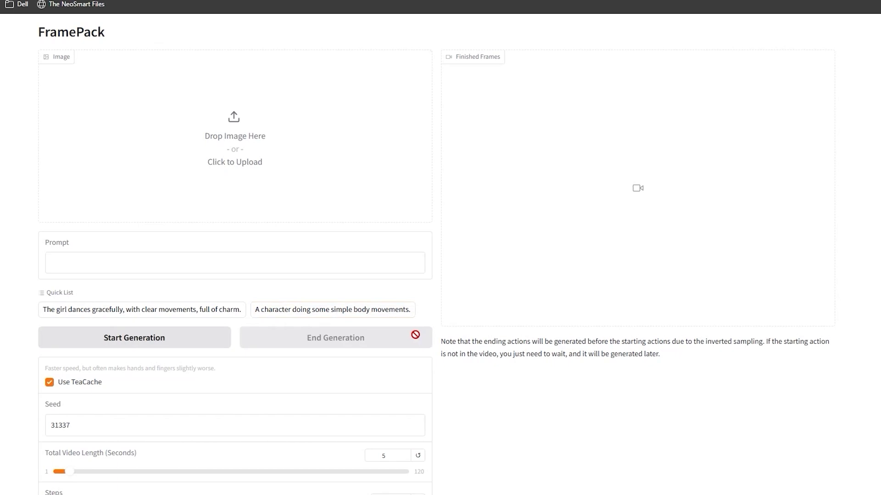
# - Adjust the Total Video Length slider, settling it at 29.9 seconds
pyautogui.scroll(-5, 415, 338)
pyautogui.scroll(5, 415, 334)
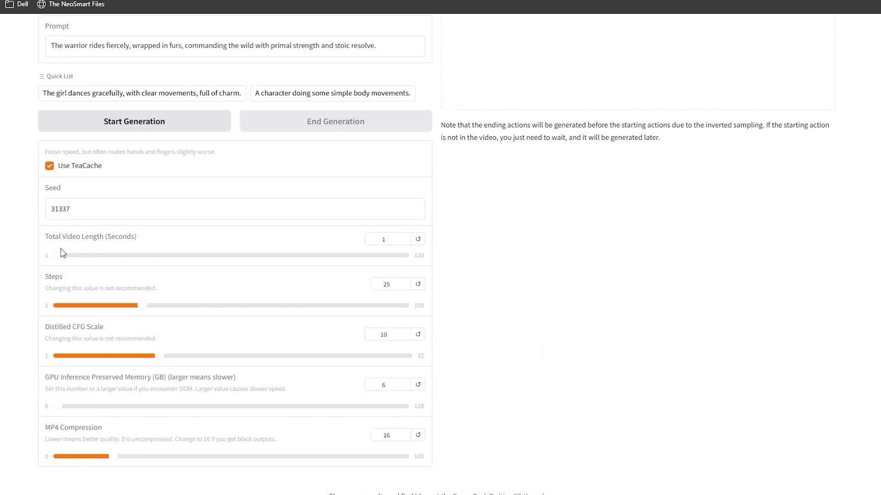
pyautogui.click(63, 255)
pyautogui.moveTo(68, 257); pyautogui.dragTo(160, 241)
pyautogui.click(72, 259)
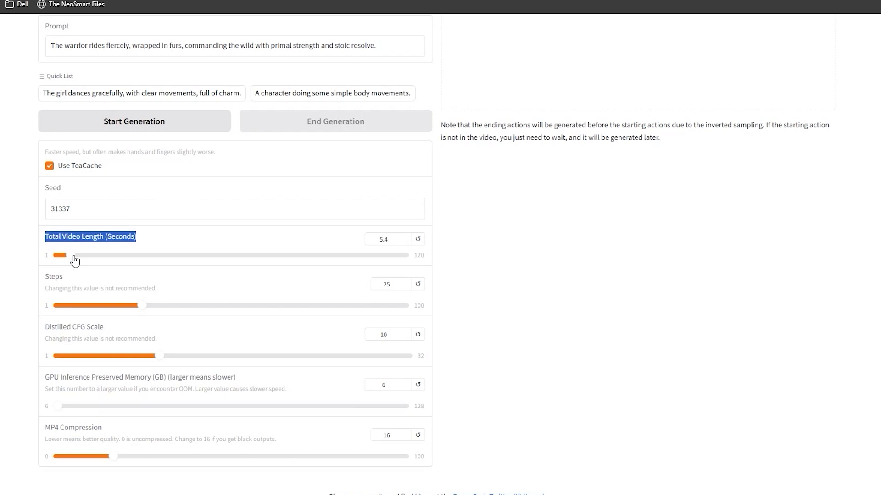
pyautogui.moveTo(74, 258); pyautogui.dragTo(425, 262)
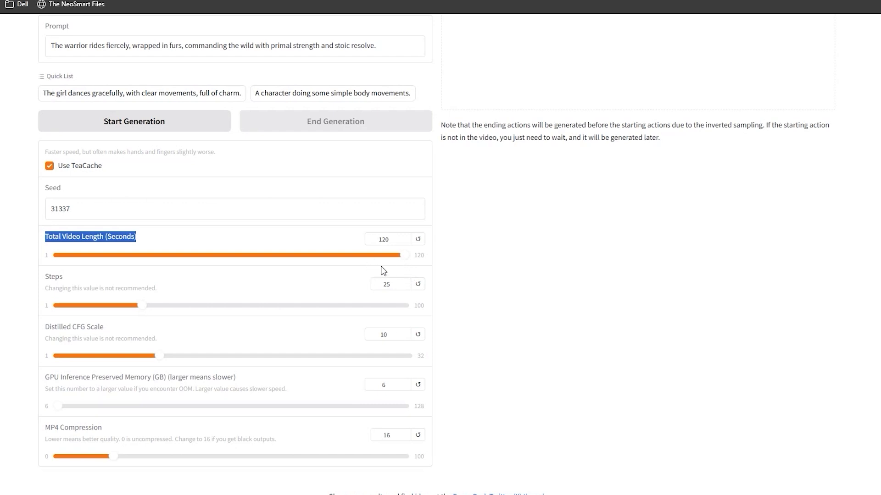
pyautogui.moveTo(402, 260); pyautogui.dragTo(140, 256)
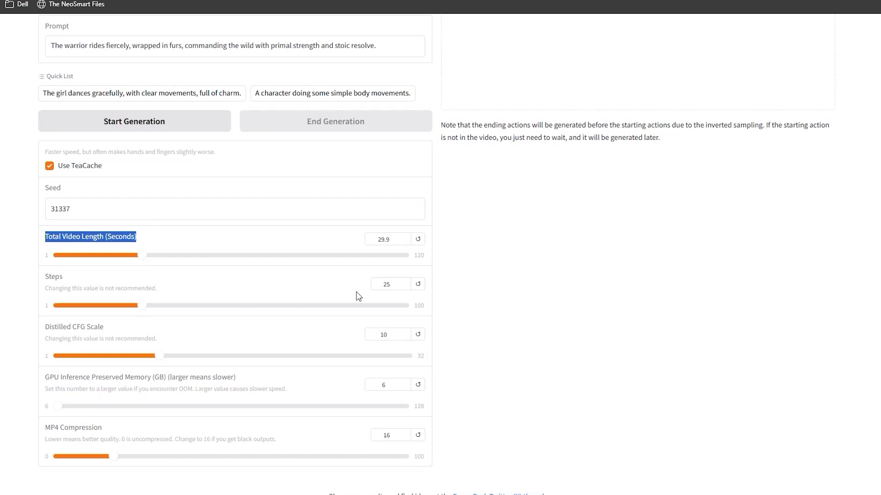
# - Check the Steps (25), Distilled CFG Scale (10) and GPU preserved memory (6) values
pyautogui.click(379, 284)
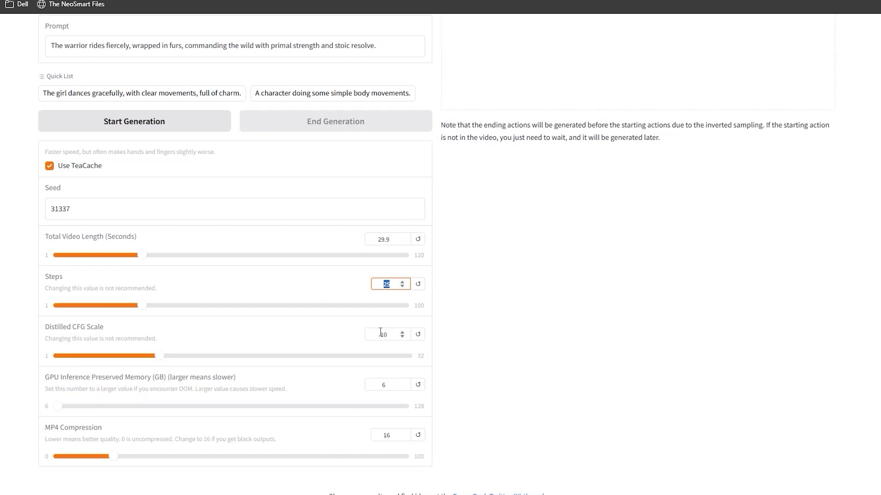
pyautogui.doubleClick(398, 335)
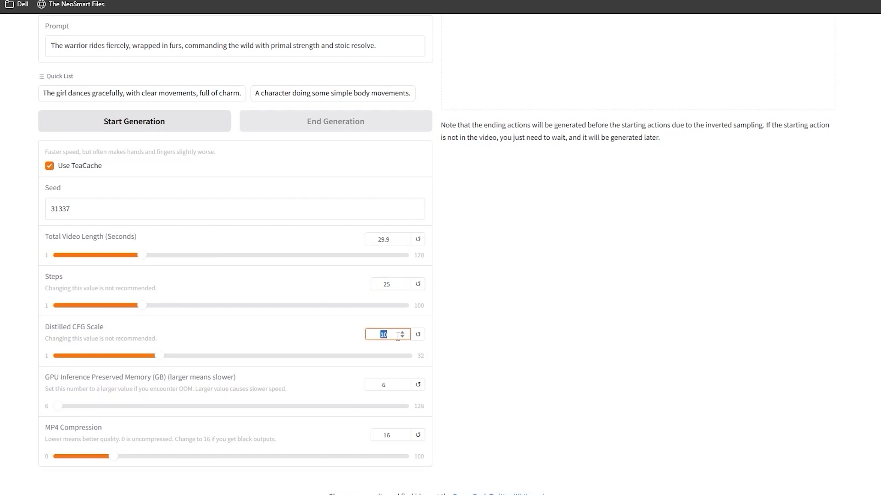
pyautogui.doubleClick(381, 385)
pyautogui.scroll(-1, 386, 395)
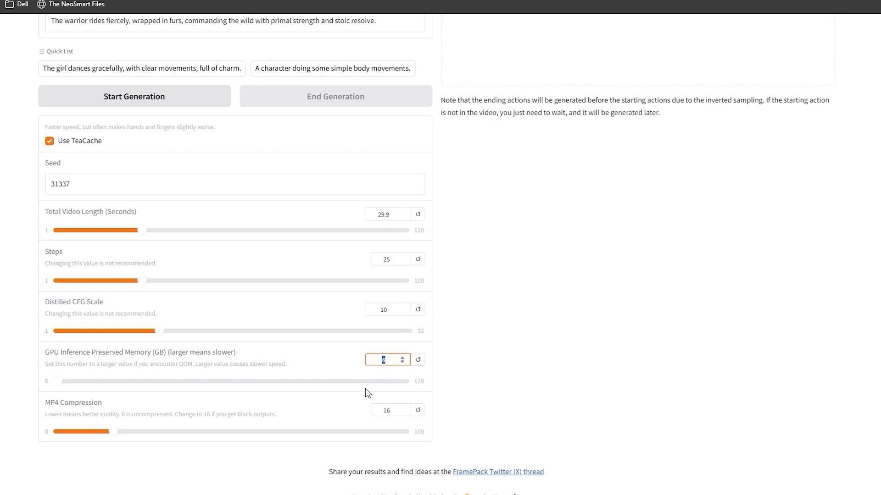
pyautogui.scroll(5, 383, 360)
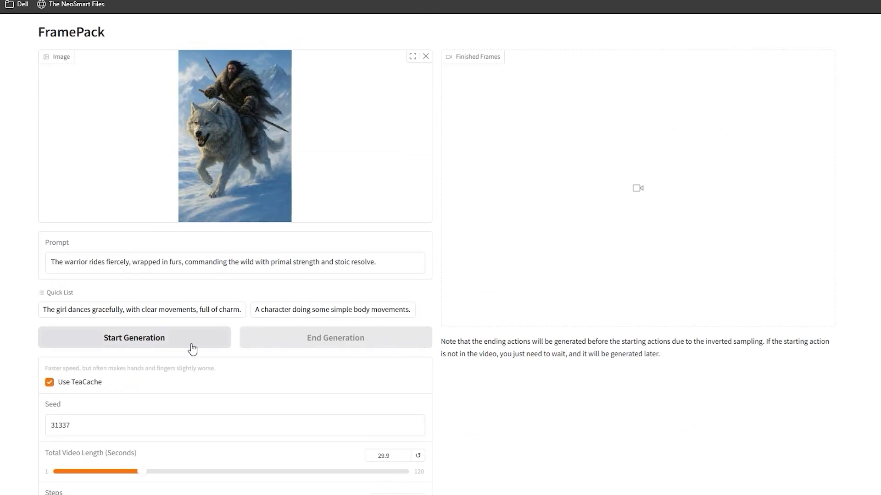
pyautogui.moveTo(102, 384); pyautogui.dragTo(63, 389)
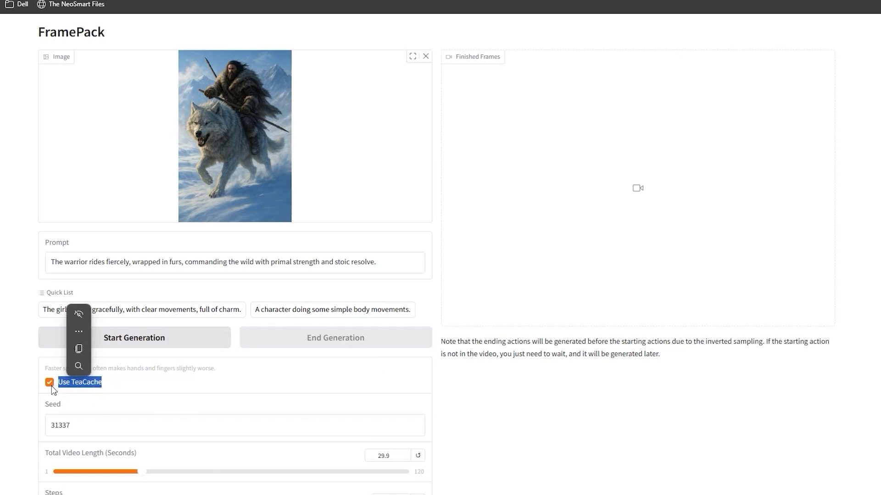
pyautogui.click(21, 382)
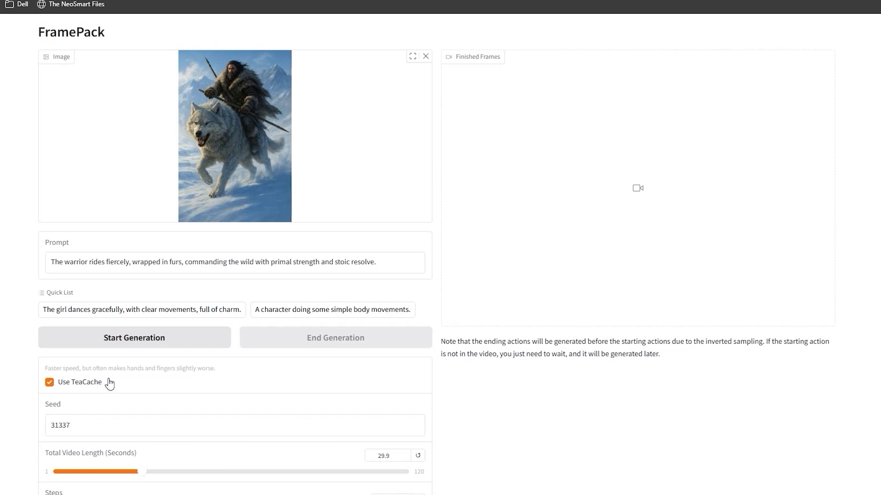
pyautogui.click(49, 385)
# - Uncheck Use TeaCache and highlight the tiger graceful-dance prompt text
pyautogui.click(51, 383)
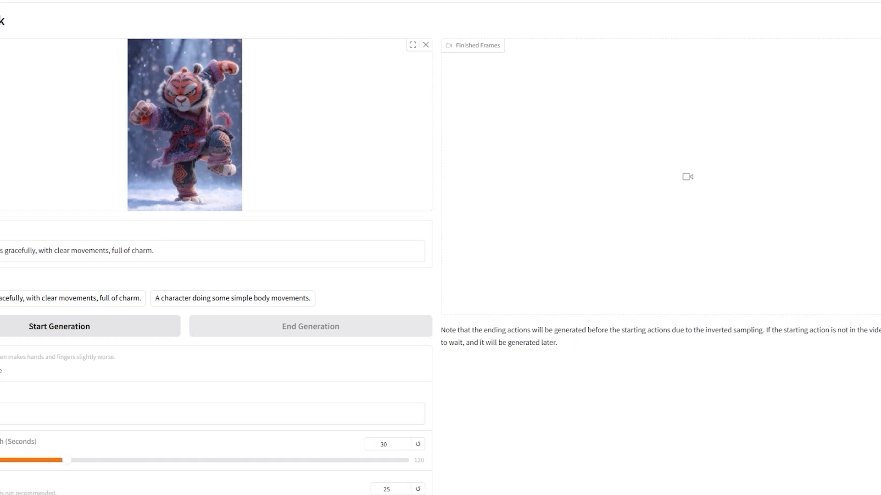
pyautogui.moveTo(1, 251); pyautogui.dragTo(158, 254)
pyautogui.scroll(-1, 319, 348)
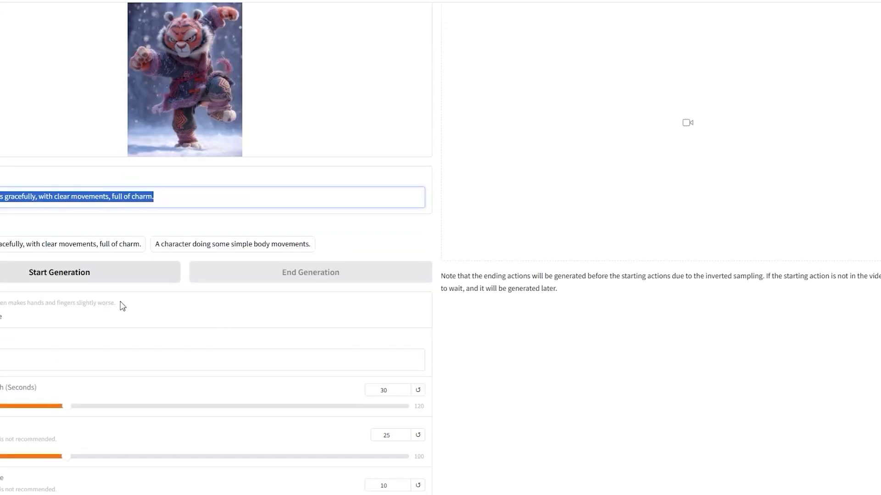
# - Start the tiger generation and copy the 'Moving DynamicSwap…' preserved-memory log line
pyautogui.click(94, 275)
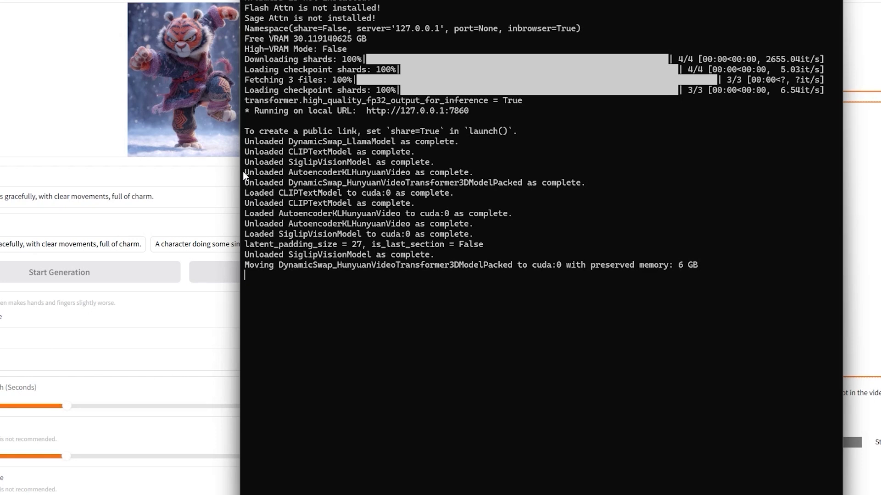
pyautogui.moveTo(245, 264); pyautogui.dragTo(483, 266)
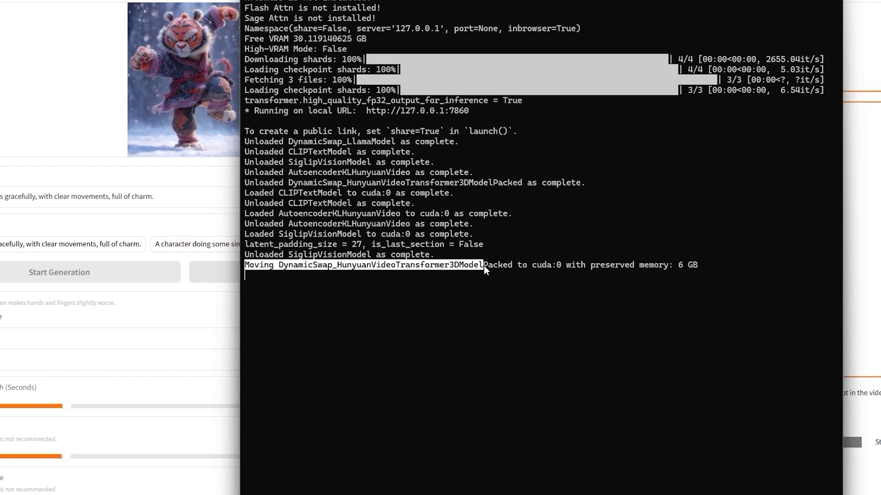
pyautogui.moveTo(536, 266); pyautogui.dragTo(673, 266)
pyautogui.hotkey('ctrl', 'c')
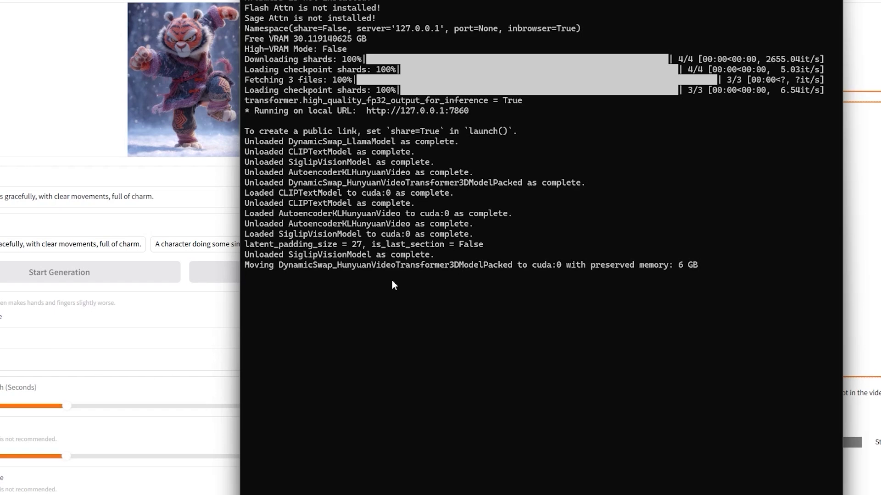
pyautogui.moveTo(706, 266); pyautogui.dragTo(511, 264)
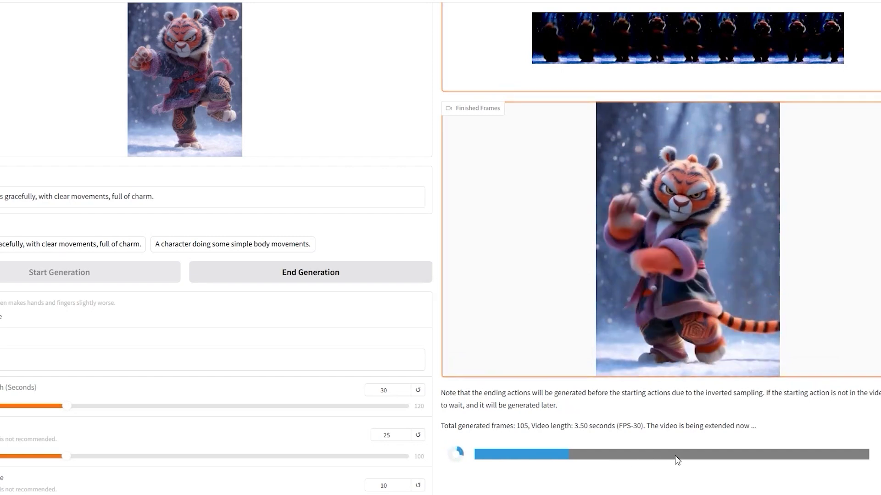
# - Watch the Finished Frames player until the tiger video reaches 861 frames (28.70 seconds)
pyautogui.moveTo(570, 332)
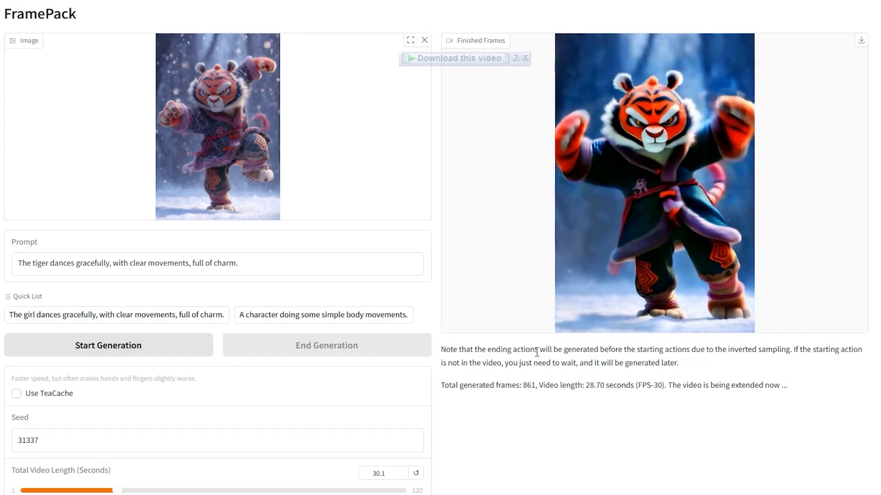
# - Dismiss the download overlay and scroll through the finished dancing tiger video's settings
pyautogui.click(526, 57)
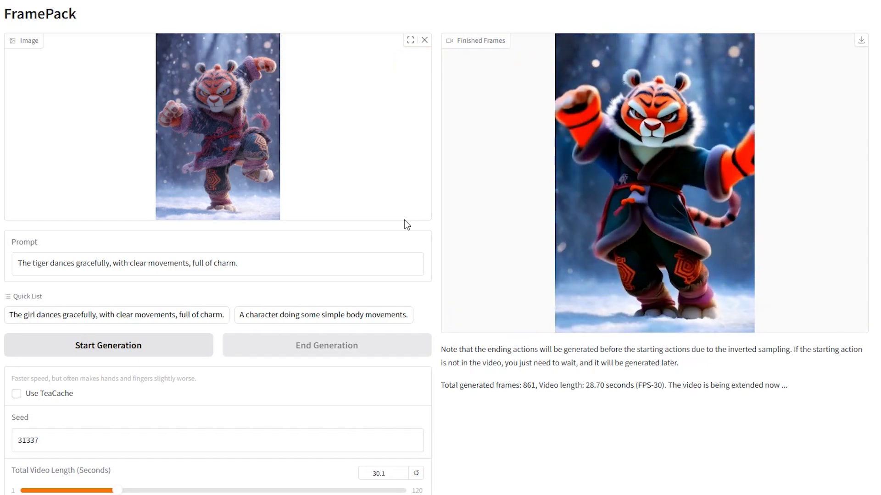
pyautogui.scroll(-5, 444, 255)
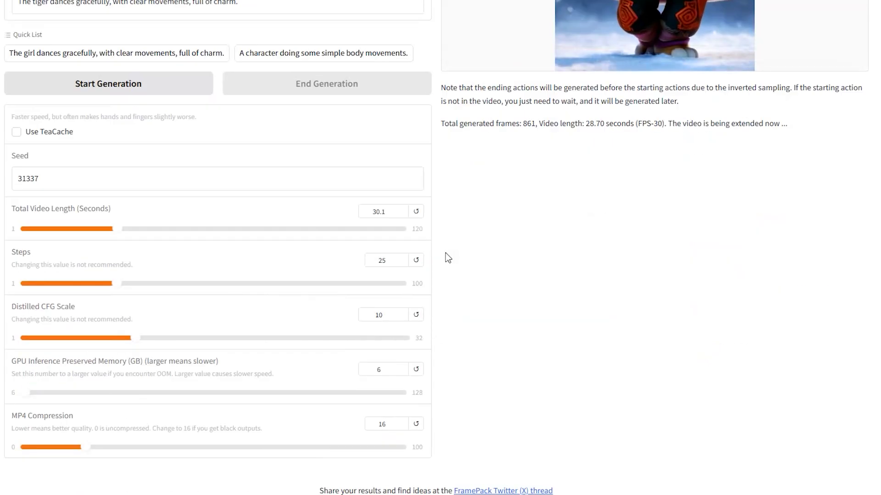
pyautogui.scroll(5, 445, 253)
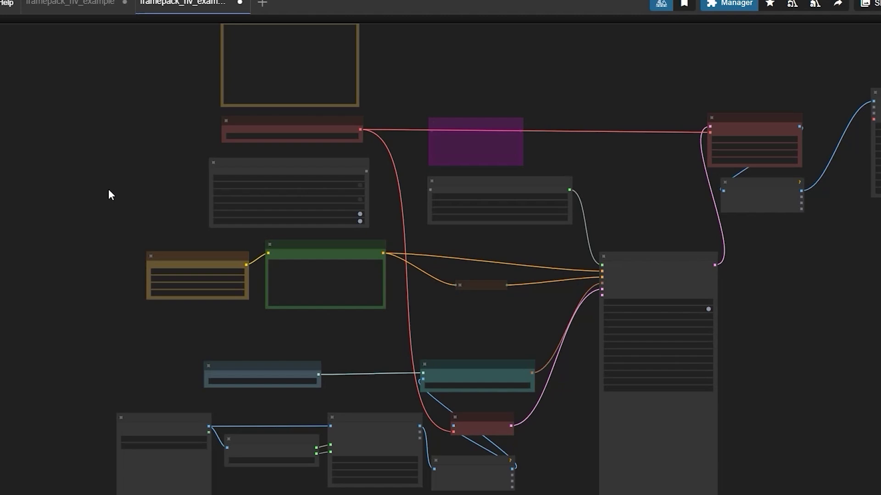
# - Zoom into the framepack_hv_example node graph
pyautogui.scroll(8, 141, 256)
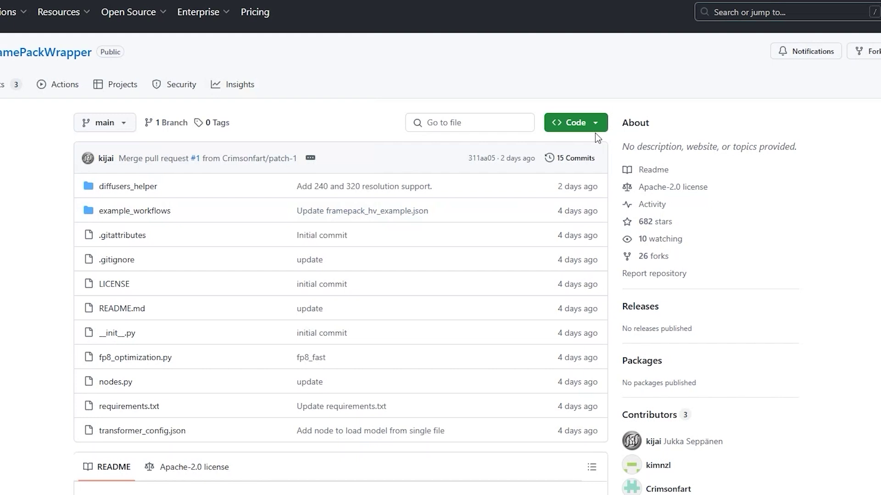
# - Clone the ComfyUI-FramePackWrapper repository into custom_nodes from a Command Prompt with git clone
pyautogui.click(594, 127)
pyautogui.click(588, 204)
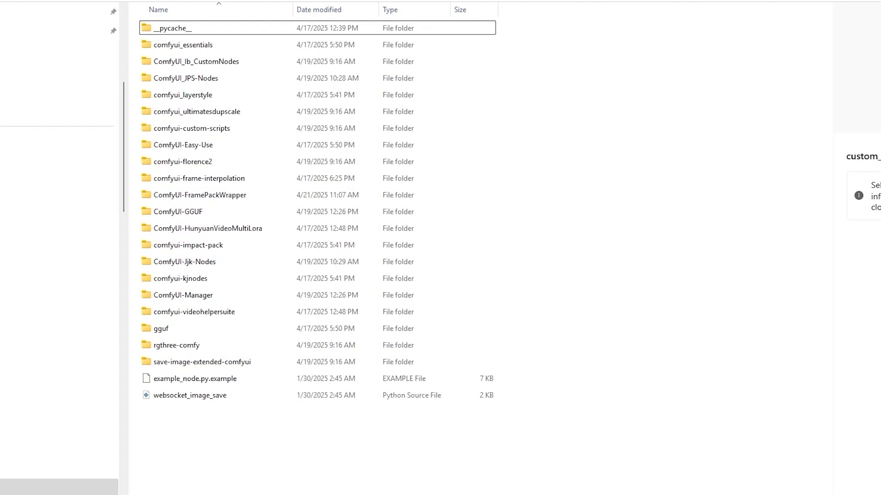
pyautogui.hotkey('alt', 'd')
pyautogui.write('cmd')
pyautogui.press('Return')
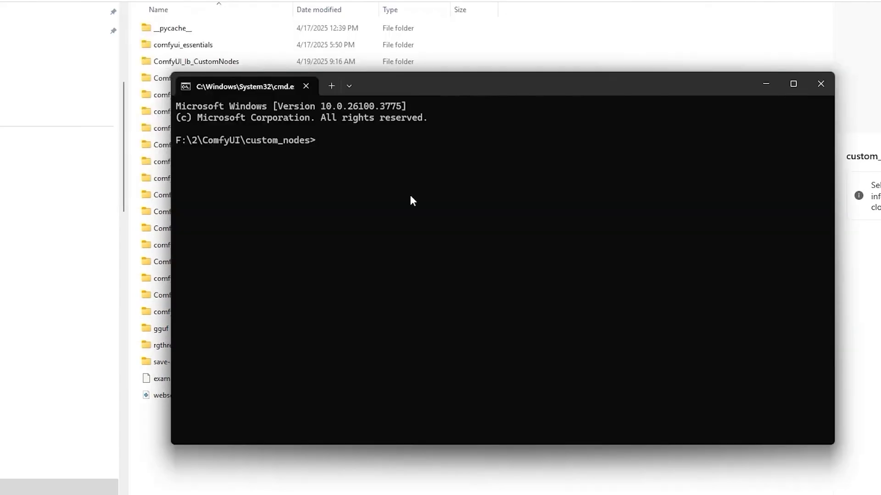
pyautogui.hotkey('ctrl', 'v')
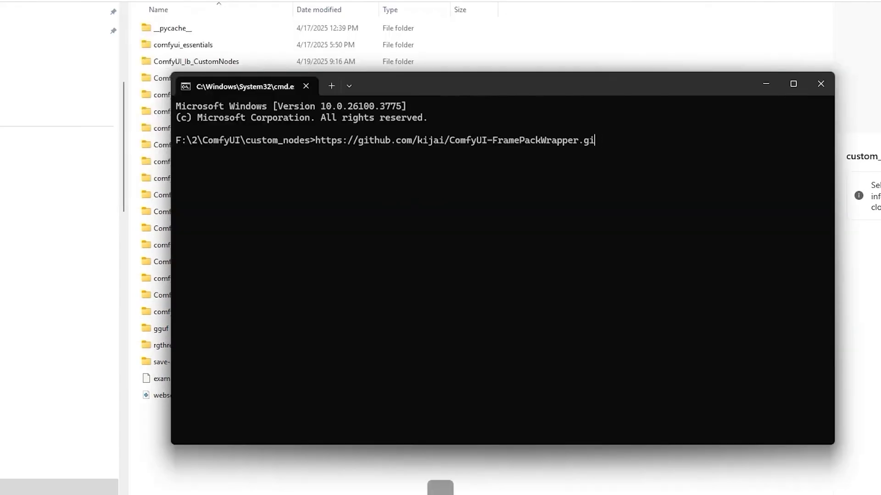
pyautogui.press('Home')
pyautogui.write('git clone')
pyautogui.press('Return')
# - Enter the cloned folder and run pip install -r requirements.txt
pyautogui.write('cd f')
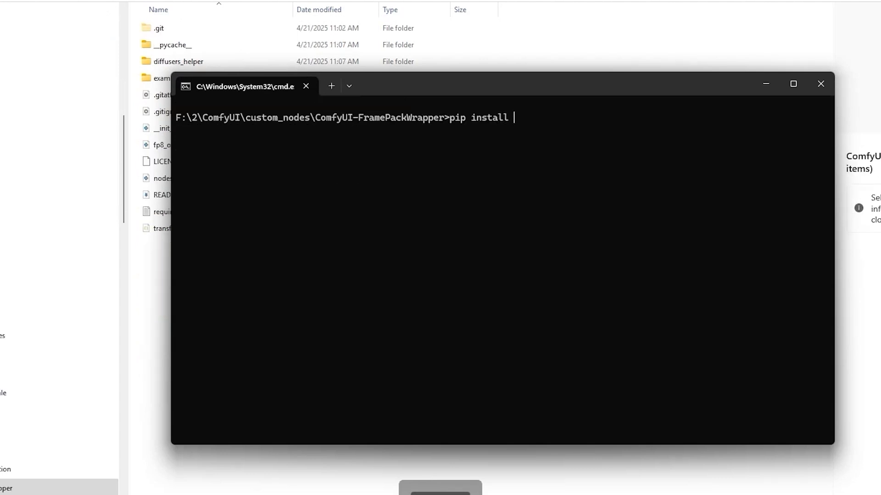
pyautogui.write('-r requi')
pyautogui.press('Tab')
pyautogui.press('Return')
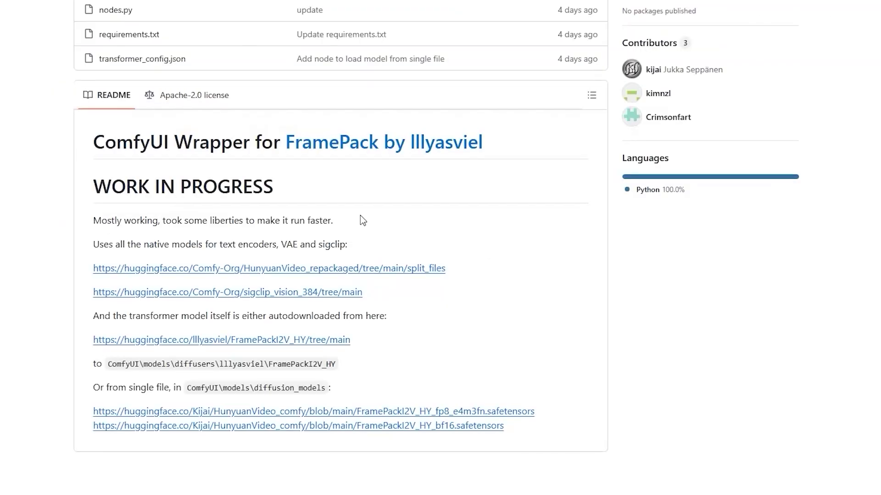
# - Open the HunyuanVideo_repackaged vae folder and start the vae file download with IDM
pyautogui.scroll(7, 359, 218)
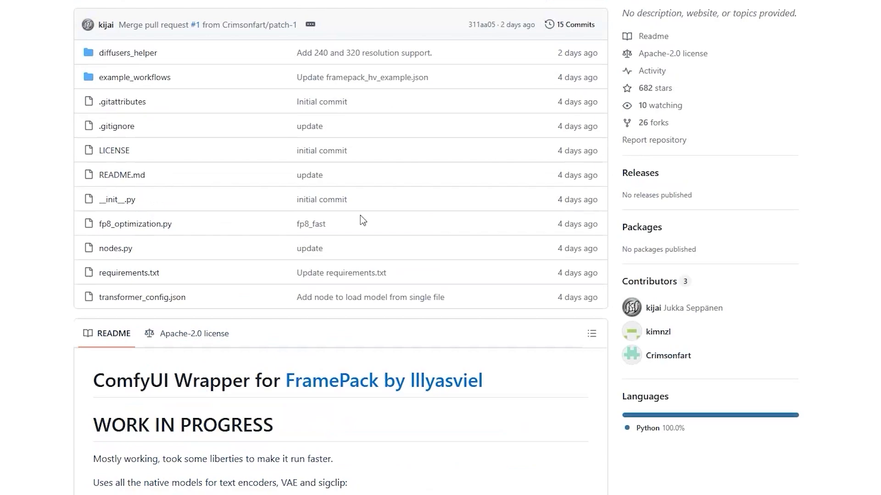
pyautogui.scroll(-7, 360, 220)
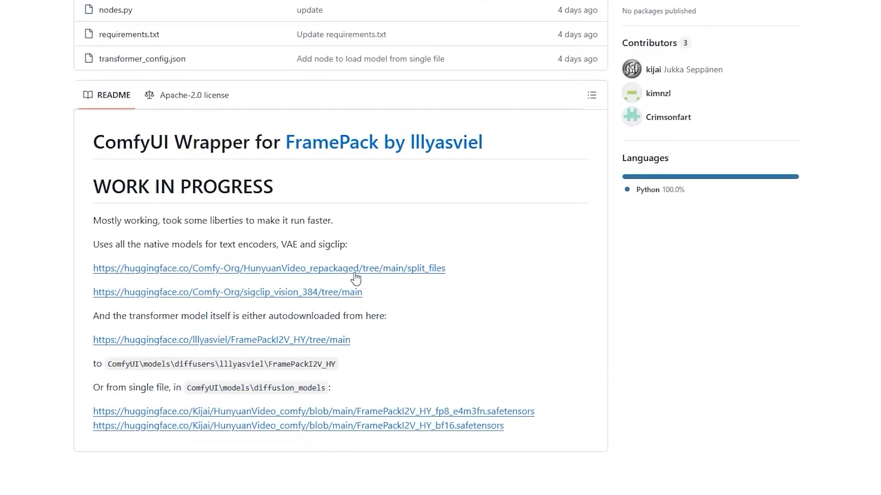
pyautogui.rightClick(440, 271)
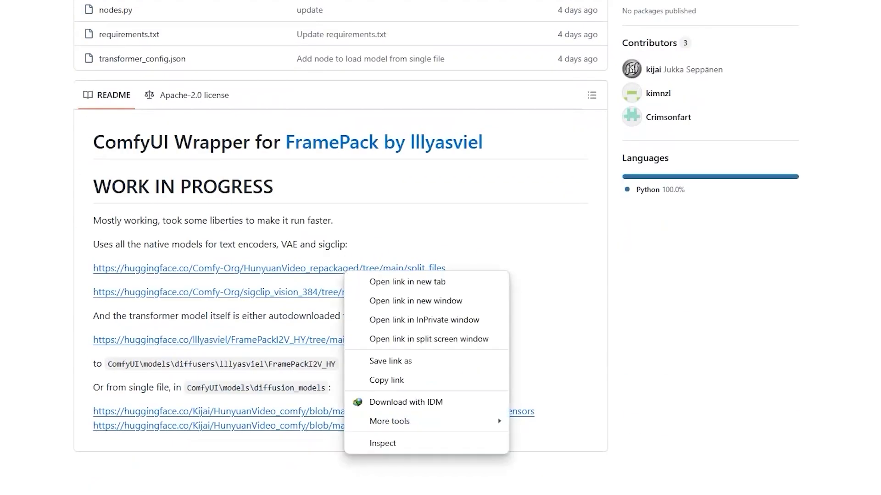
pyautogui.click(560, 299)
pyautogui.click(17, 305)
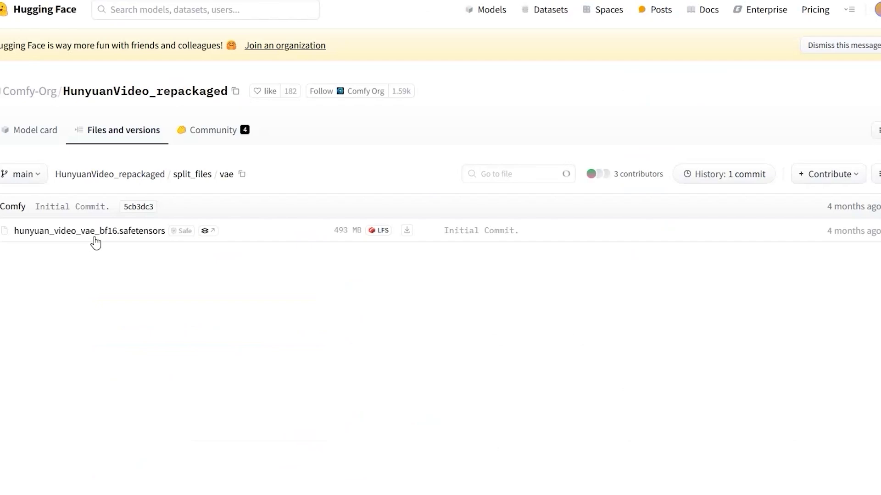
pyautogui.rightClick(406, 231)
pyautogui.click(455, 364)
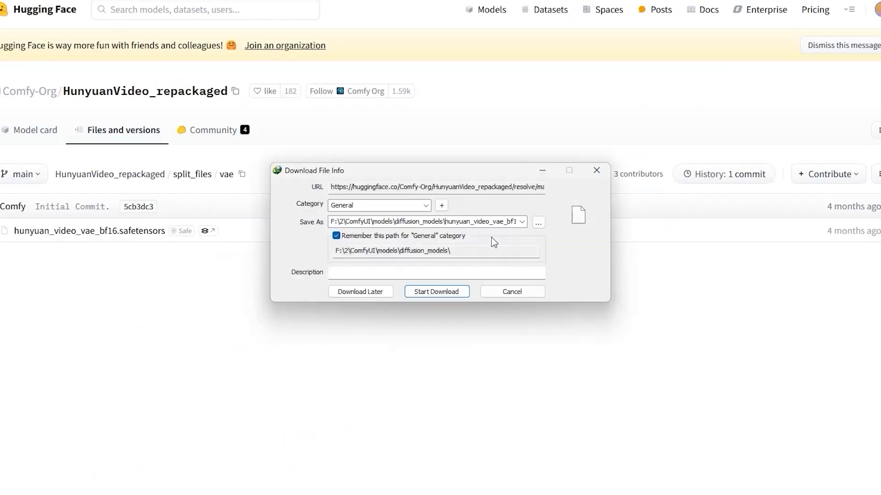
pyautogui.press('Return')
# - Open the text_encoders folder and compare the llava_llama3 fp16 and fp8_scaled file names
pyautogui.hotkey('alt', 'Left')
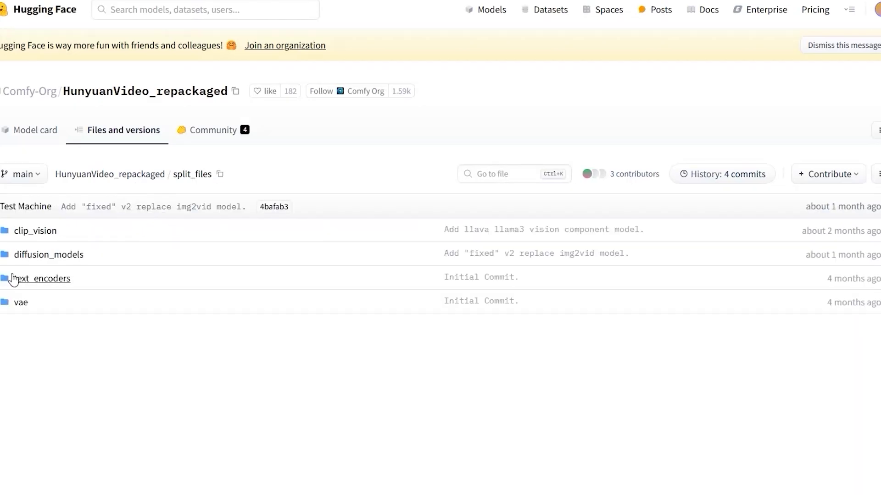
pyautogui.click(41, 283)
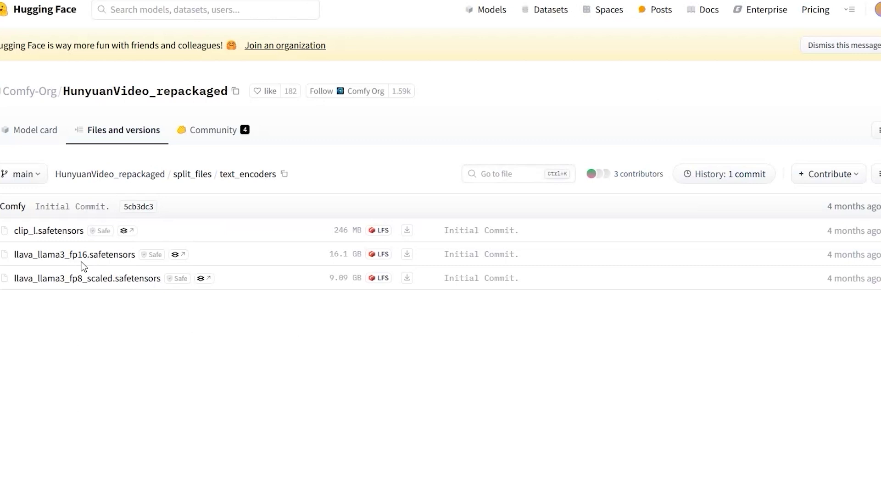
pyautogui.moveTo(15, 256); pyautogui.dragTo(140, 262)
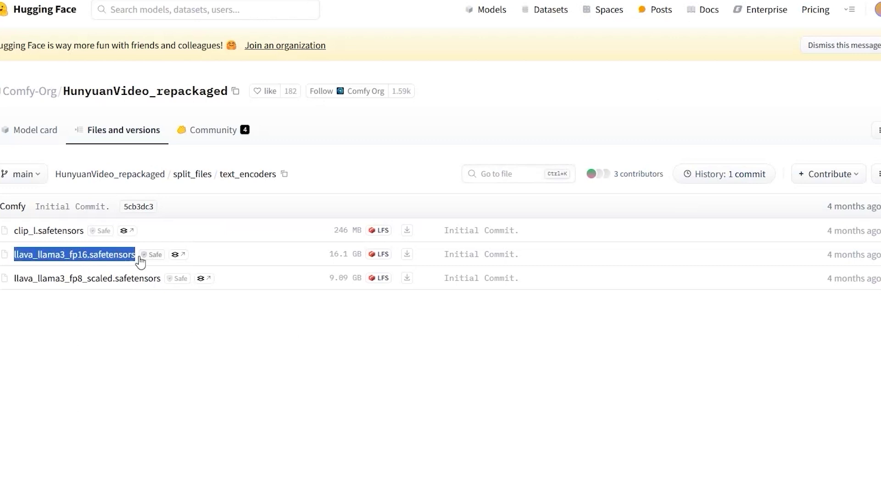
pyautogui.moveTo(14, 279); pyautogui.dragTo(162, 287)
pyautogui.click(159, 340)
# - Point the llava fp16 download at models\text_encoders, then cancel since it already exists
pyautogui.rightClick(406, 254)
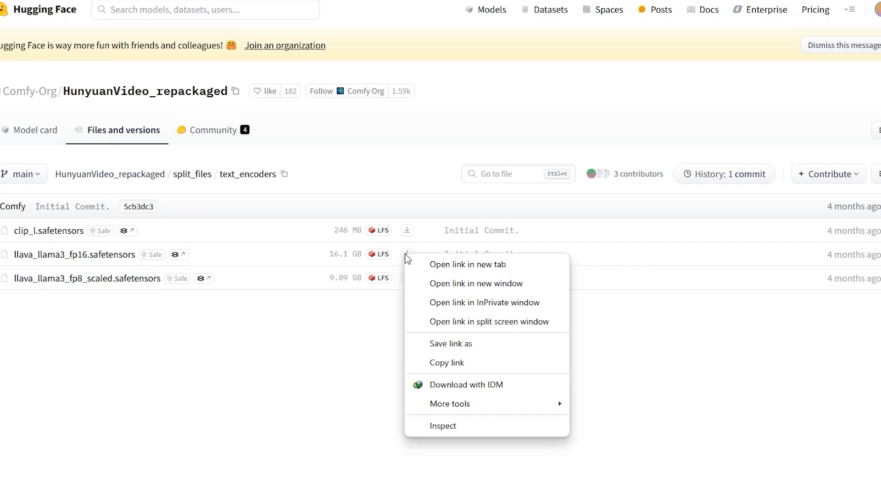
pyautogui.click(434, 383)
pyautogui.click(538, 221)
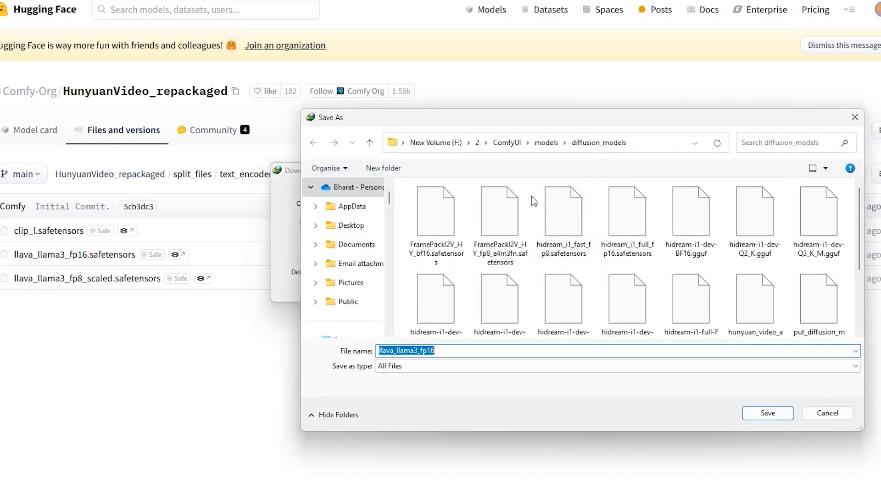
pyautogui.click(546, 143)
pyautogui.scroll(-3, 517, 264)
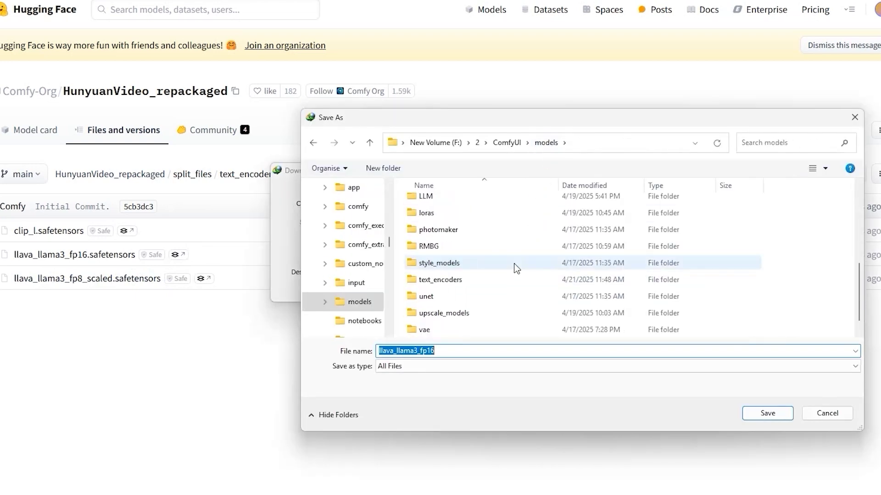
pyautogui.doubleClick(482, 278)
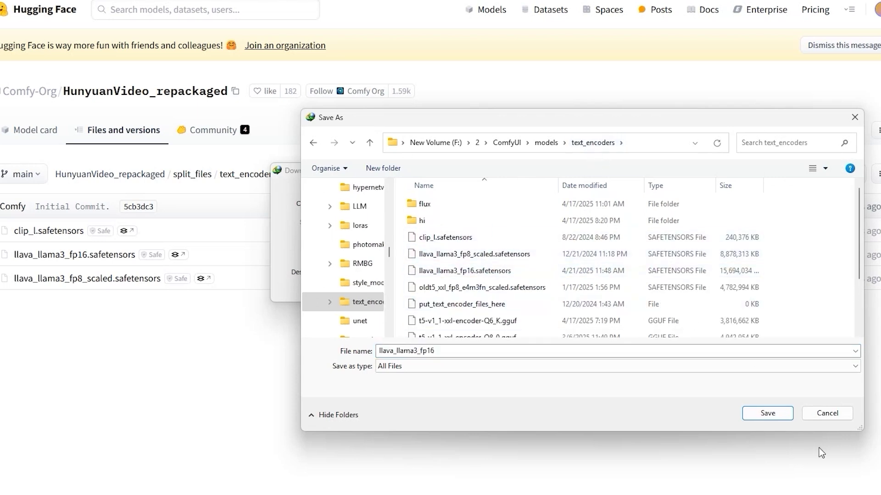
pyautogui.click(827, 420)
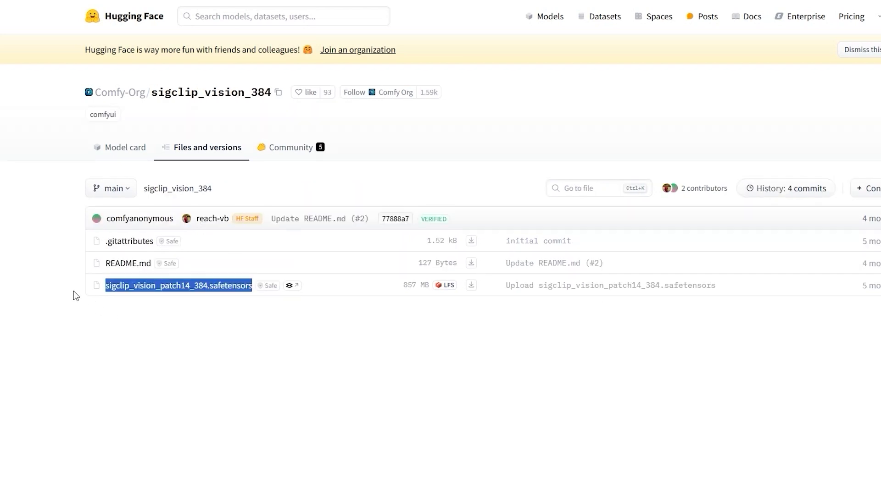
# - Open the sigclip_vision_384 listing and select the sigclip_vision_patch14_384.safetensors name
pyautogui.click(73, 291)
pyautogui.moveTo(85, 290); pyautogui.dragTo(250, 286)
pyautogui.click(361, 331)
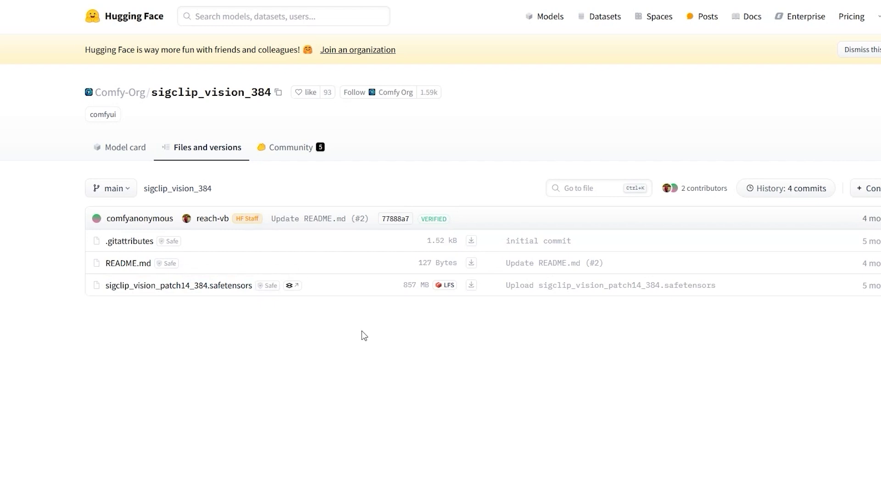
# - Point the sigclip download at models\clip_vision, cancel it since it exists, and return to the README
pyautogui.rightClick(471, 286)
pyautogui.click(531, 408)
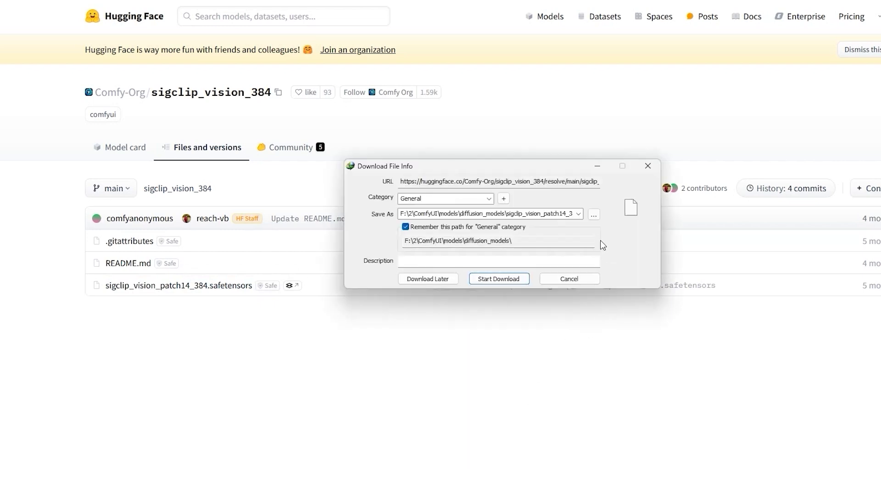
pyautogui.click(596, 215)
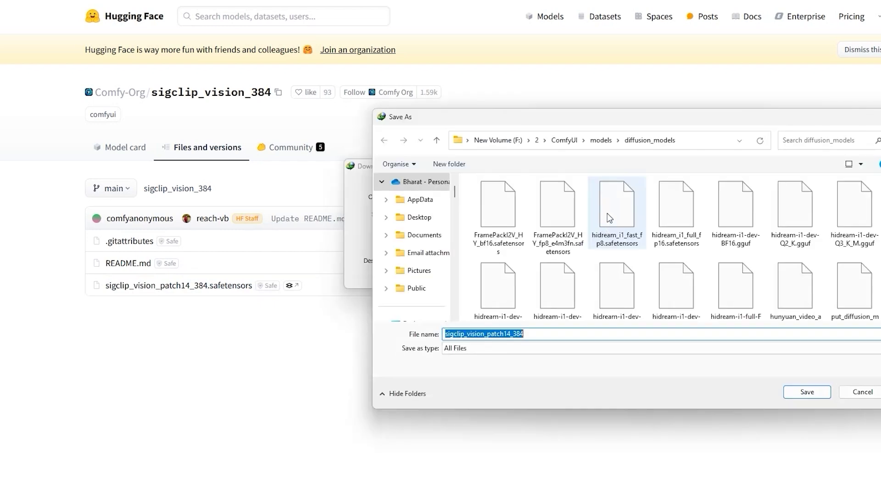
pyautogui.click(603, 140)
pyautogui.doubleClick(493, 228)
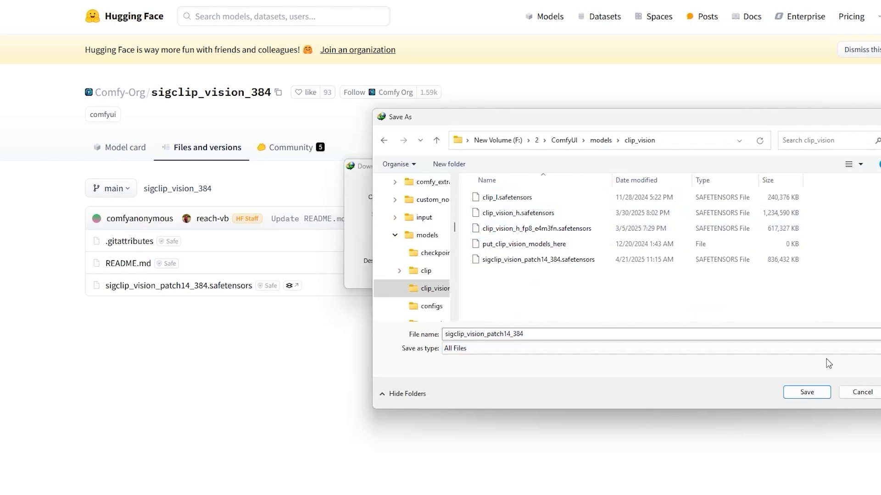
pyautogui.click(861, 392)
pyautogui.click(565, 277)
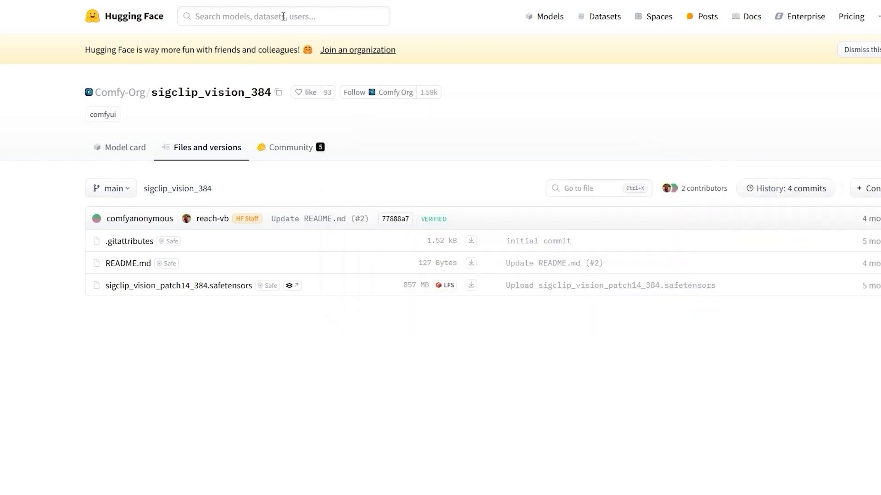
pyautogui.hotkey('ctrl', 'w')
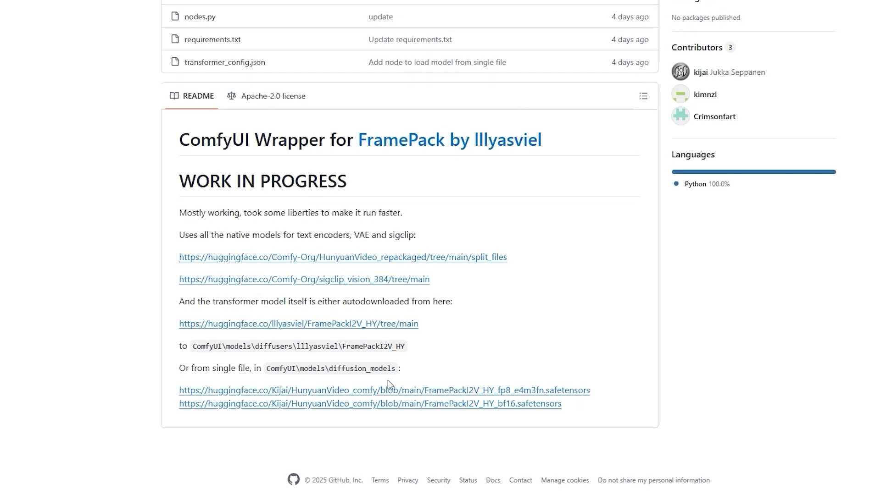
# - Check the link options for the README's fp8 and bf16 model links
pyautogui.rightClick(368, 393)
pyautogui.press('Escape')
pyautogui.rightClick(384, 405)
pyautogui.click(411, 250)
pyautogui.click(367, 279)
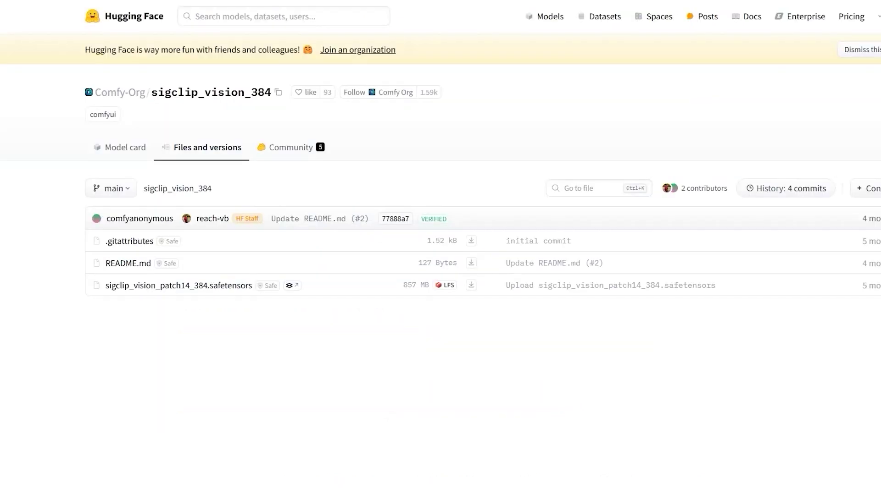
# - Compare the FramePackI2V_HY bf16 and fp8_e4m3fn file pages, ending on the 16.3 GB fp8 page
pyautogui.hotkey('ctrl', 'Tab')
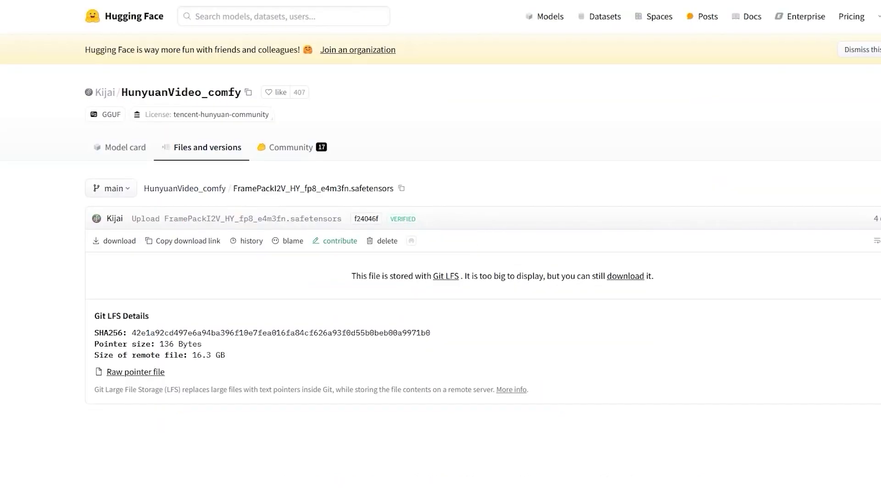
pyautogui.hotkey('ctrl', 'Tab')
pyautogui.hotkey('ctrl', 'shift', 'Tab')
pyautogui.hotkey('ctrl', 'Tab')
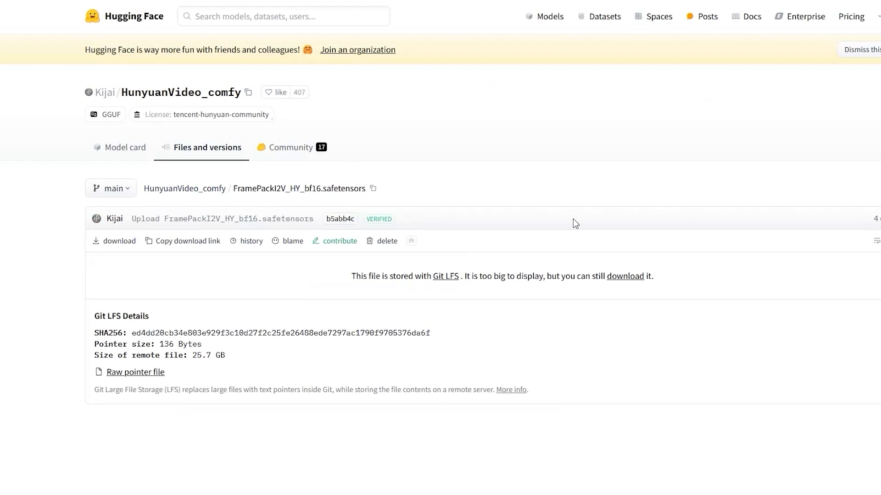
pyautogui.rightClick(620, 277)
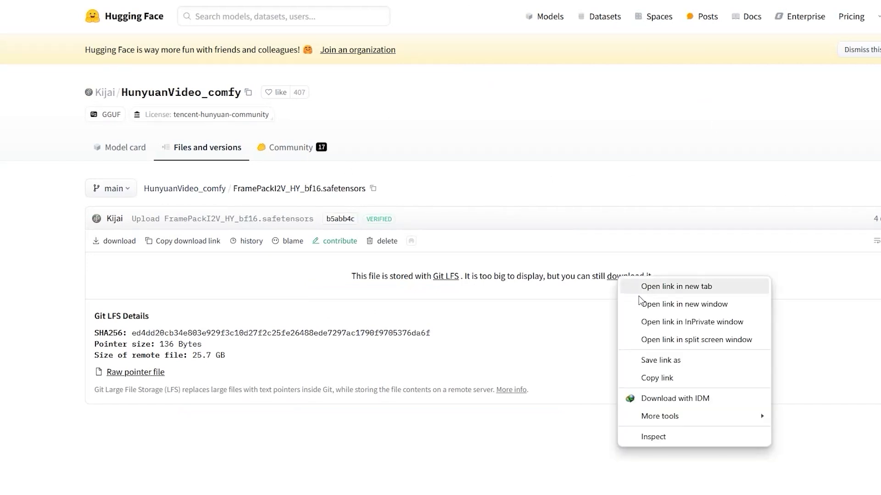
pyautogui.click(655, 398)
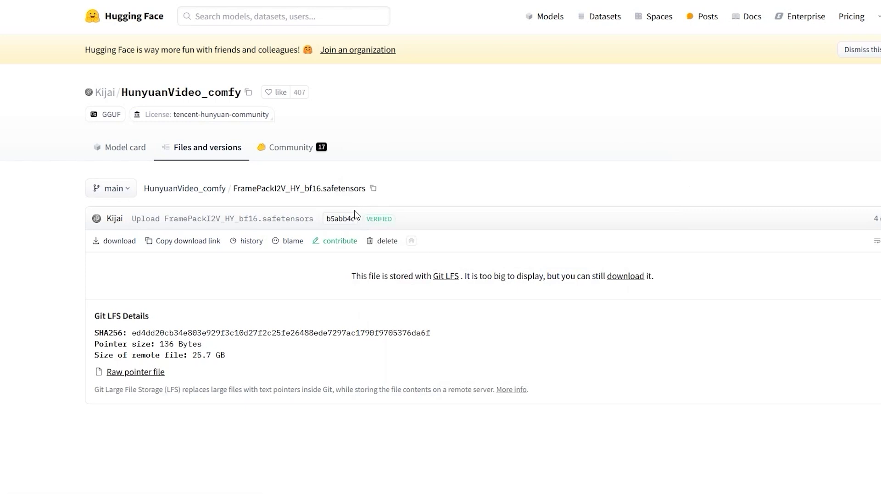
pyautogui.hotkey('ctrl', 'shift', 'Tab')
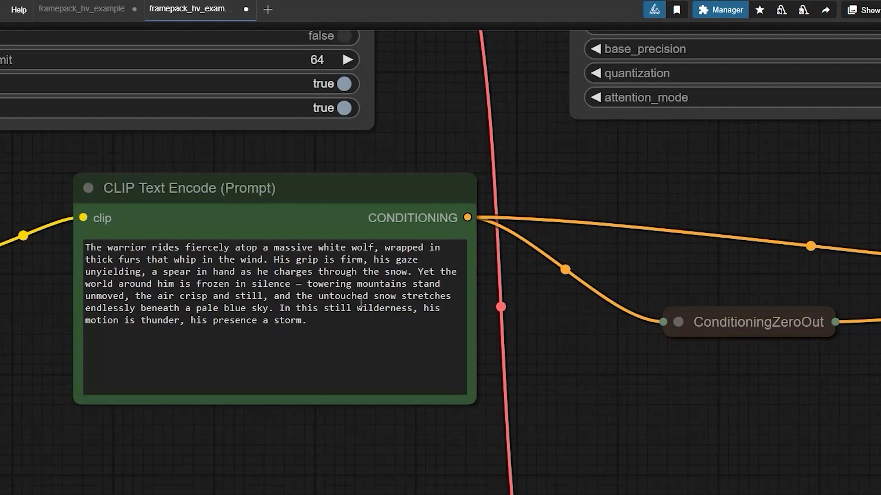
pyautogui.scroll(-6, 12, 400)
pyautogui.moveTo(15, 392); pyautogui.dragTo(463, 316)
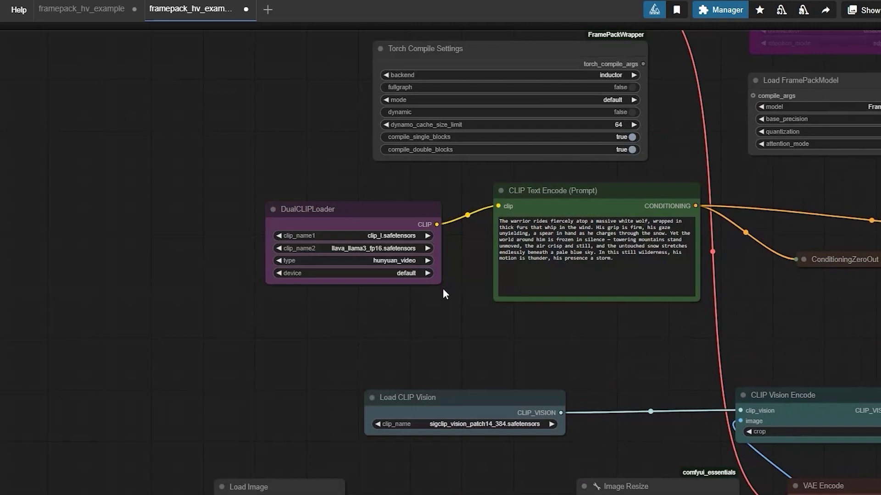
pyautogui.scroll(3, 443, 293)
pyautogui.moveTo(628, 299); pyautogui.dragTo(381, 421)
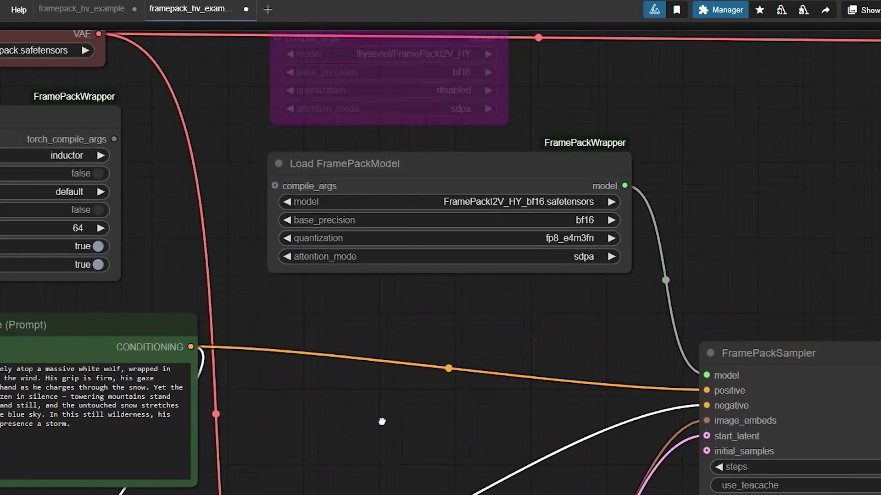
pyautogui.scroll(6, 505, 202)
pyautogui.click(507, 226)
pyautogui.click(544, 242)
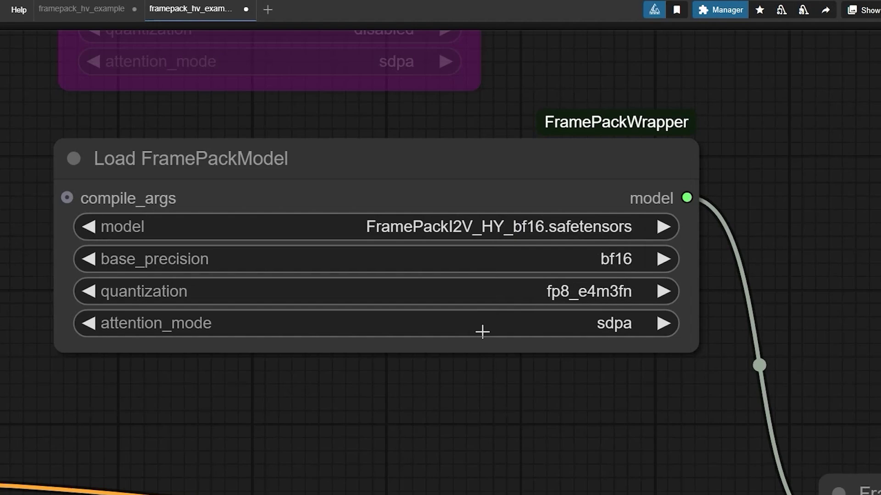
pyautogui.click(605, 323)
pyautogui.click(623, 325)
pyautogui.scroll(-5, 441, 390)
pyautogui.moveTo(442, 390); pyautogui.dragTo(555, 372)
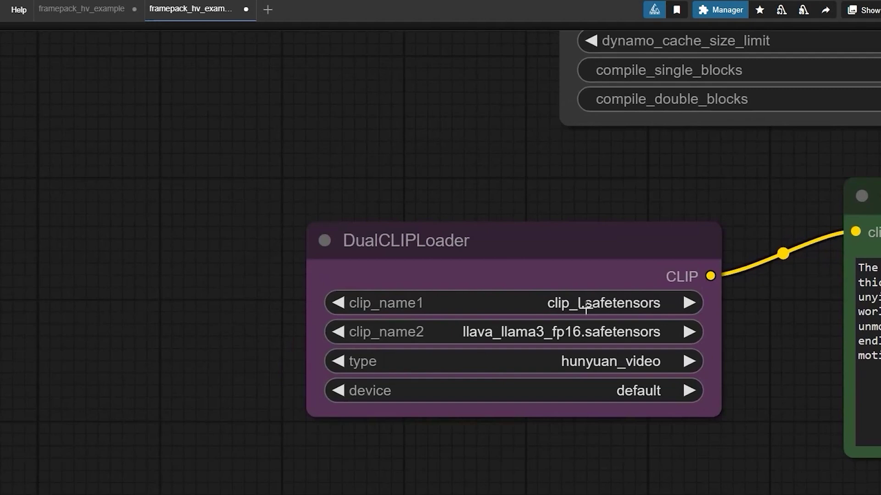
pyautogui.click(586, 309)
pyautogui.click(612, 335)
pyautogui.click(576, 333)
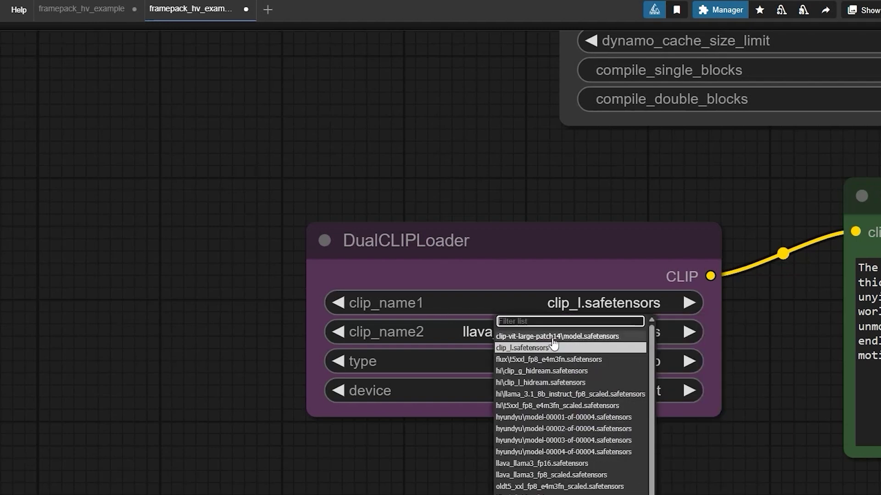
pyautogui.scroll(-2, 724, 350)
pyautogui.moveTo(710, 349); pyautogui.dragTo(552, 354)
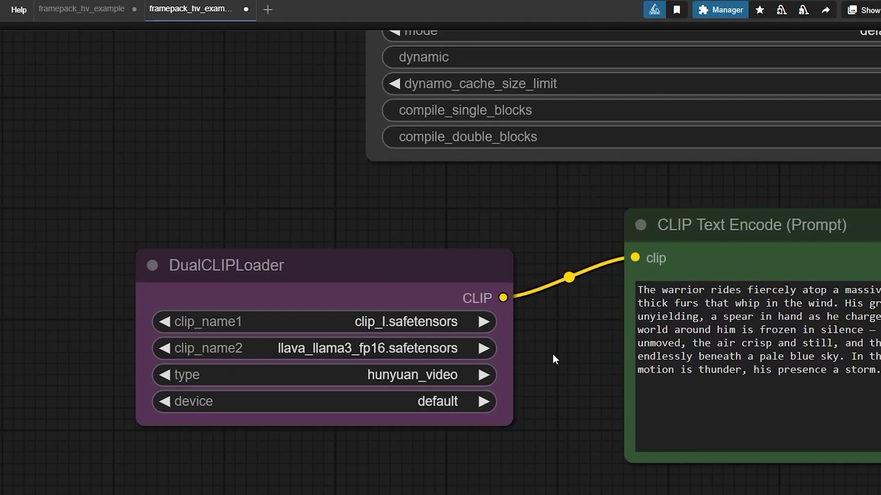
pyautogui.scroll(-2, 552, 353)
pyautogui.hscroll(5, 561, 343)
pyautogui.scroll(3, 561, 343)
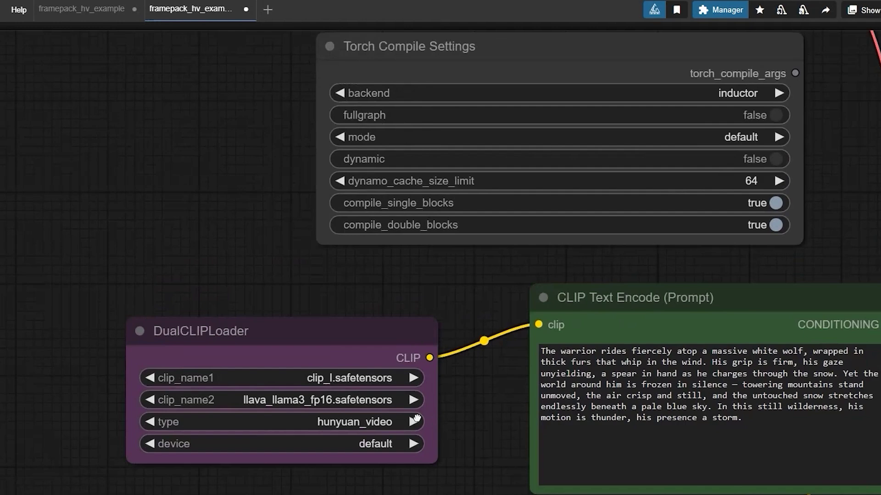
pyautogui.moveTo(544, 297); pyautogui.dragTo(421, 316)
# - Reconnect Torch Compile Settings to Load FramePackModel's compile_args input
pyautogui.scroll(-3, 496, 332)
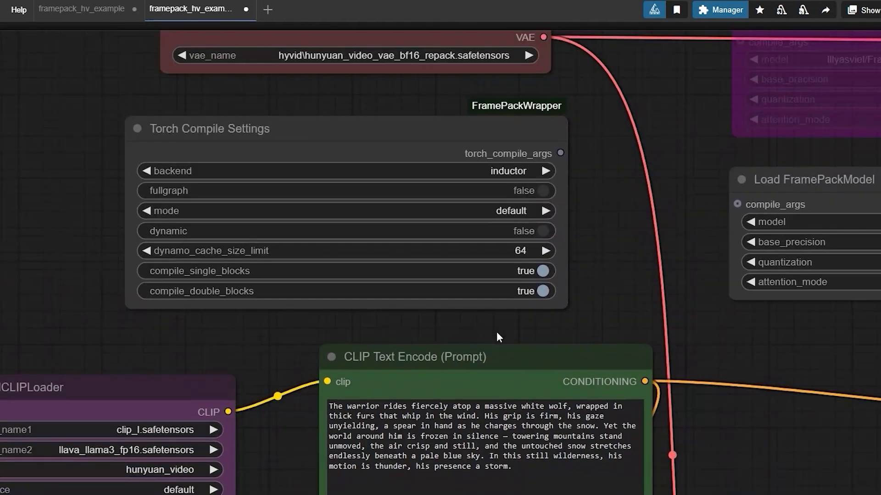
pyautogui.moveTo(558, 325); pyautogui.dragTo(406, 352)
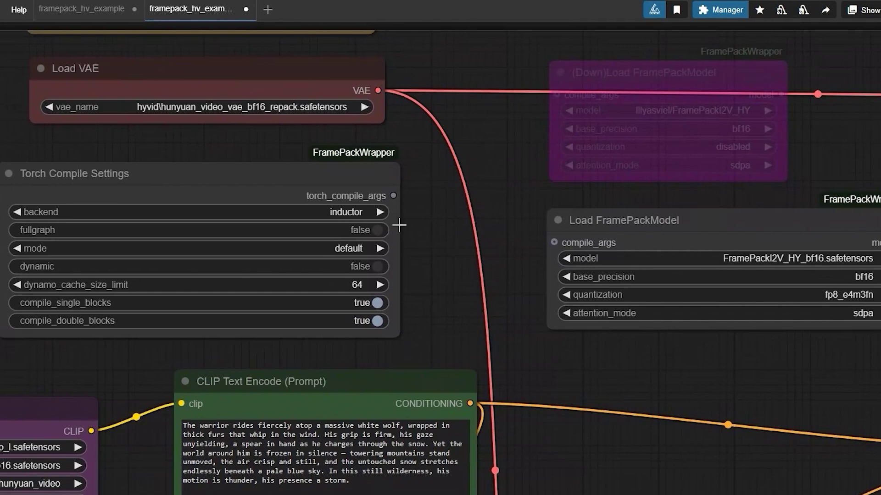
pyautogui.moveTo(393, 196); pyautogui.dragTo(554, 242)
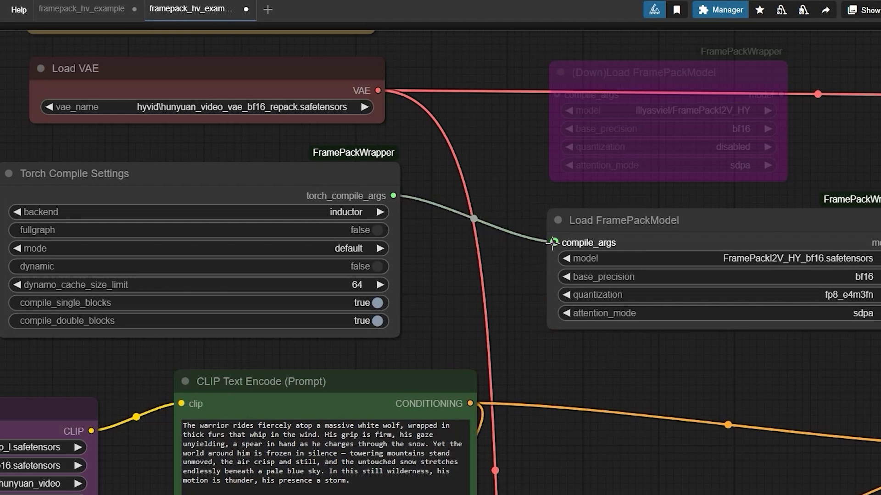
pyautogui.moveTo(554, 242); pyautogui.dragTo(517, 251)
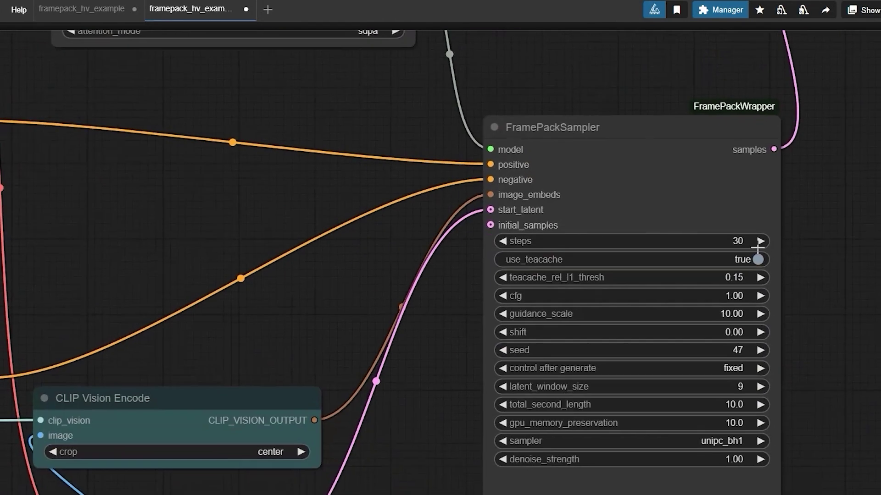
pyautogui.click(745, 241)
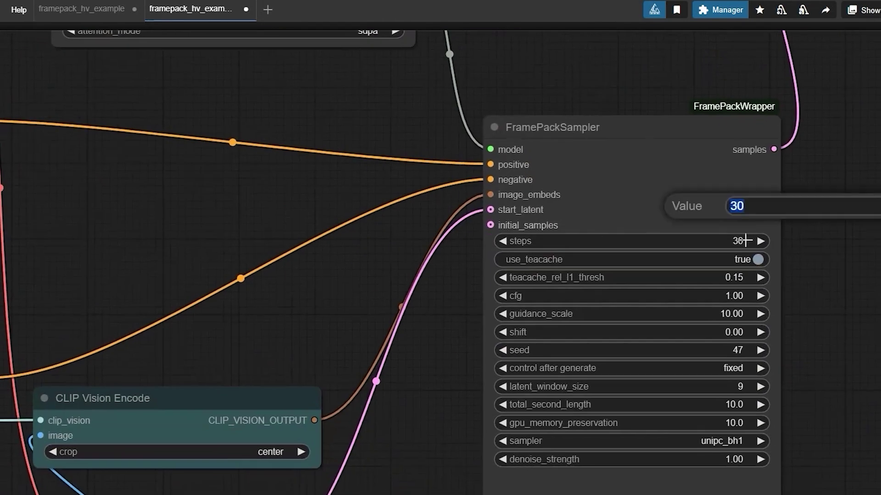
pyautogui.write('15')
pyautogui.press('Return')
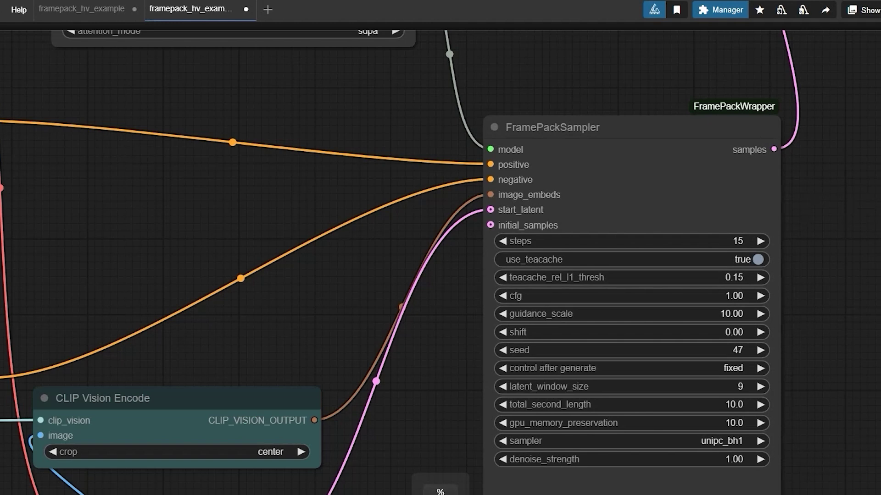
pyautogui.click(744, 241)
pyautogui.write('25')
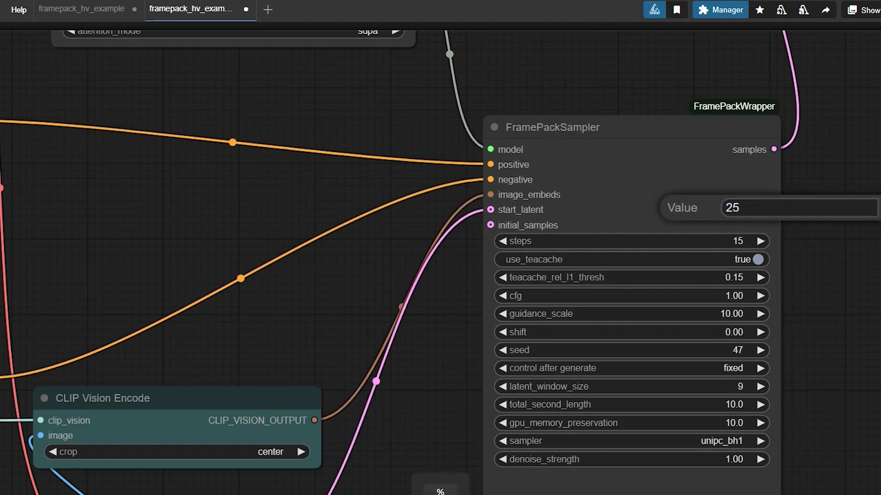
pyautogui.press('Return')
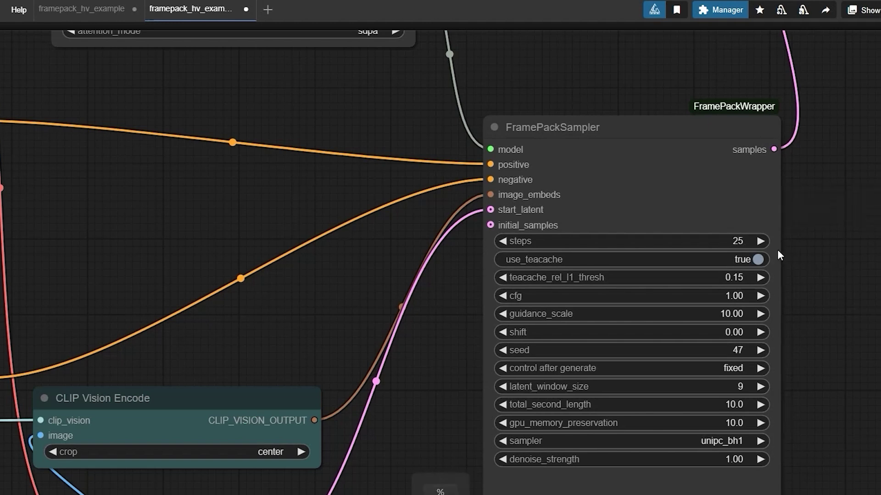
pyautogui.click(744, 242)
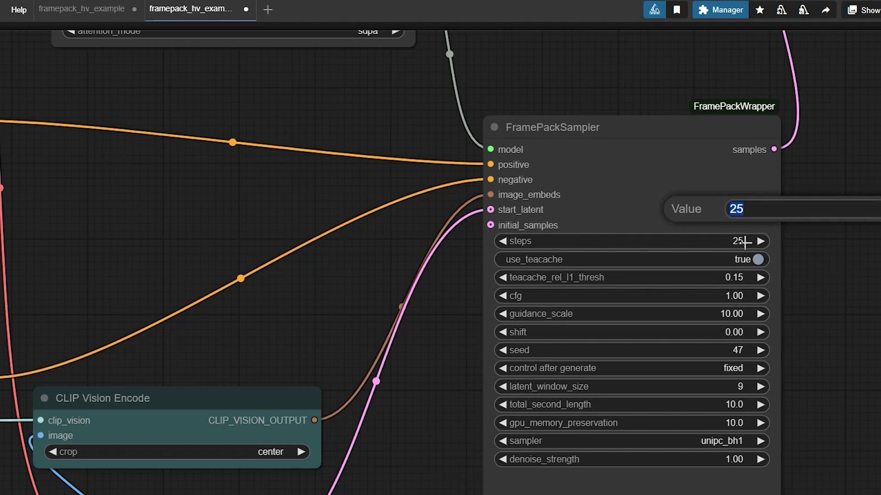
pyautogui.write('30')
pyautogui.press('Return')
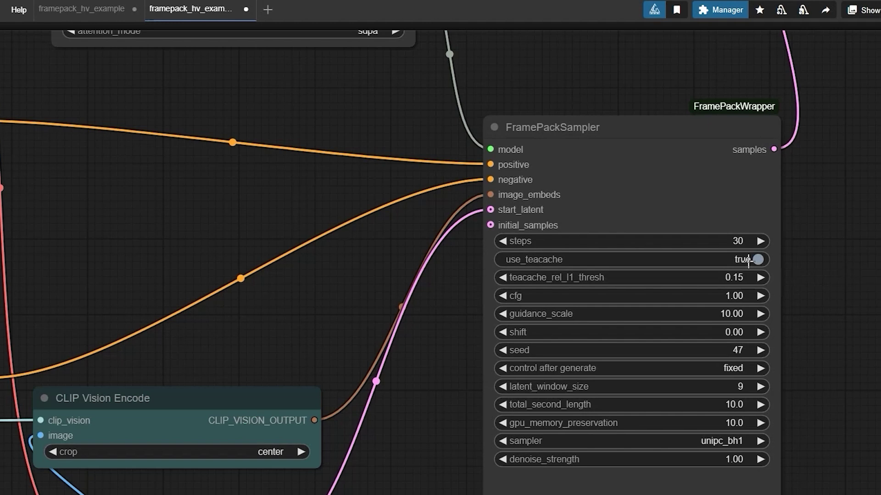
pyautogui.scroll(5, 782, 296)
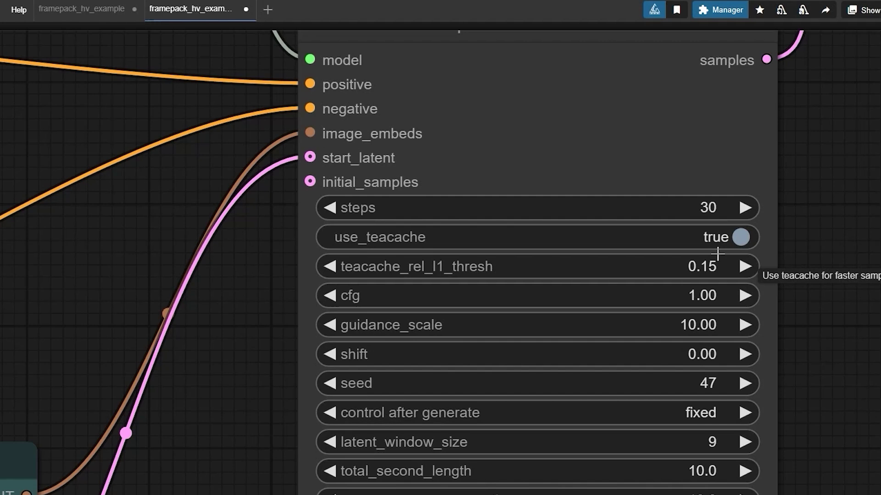
pyautogui.click(698, 305)
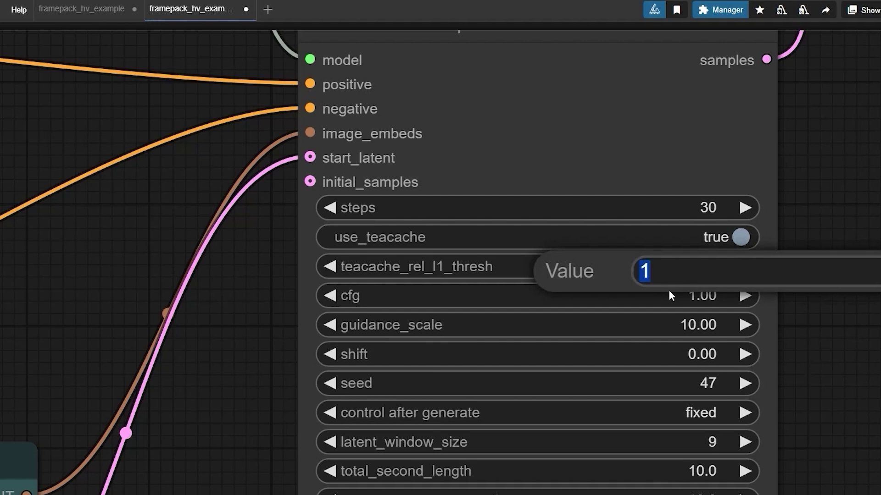
pyautogui.moveTo(828, 386); pyautogui.dragTo(838, 296)
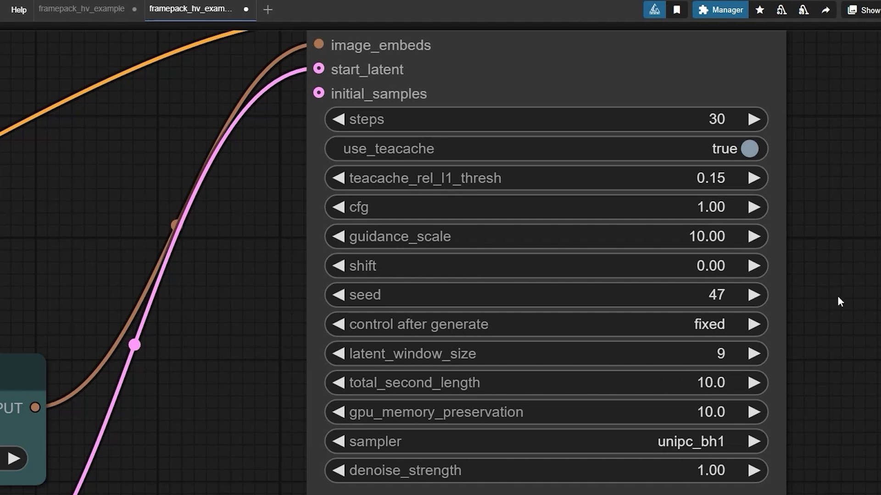
pyautogui.click(709, 382)
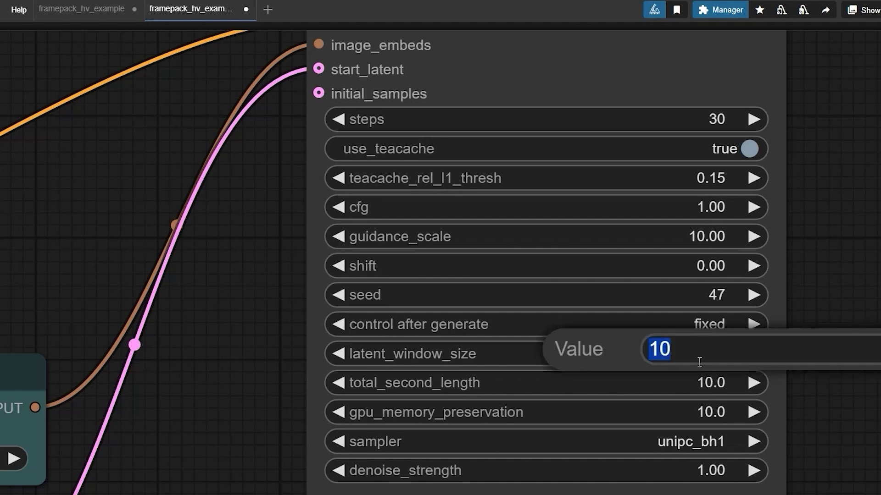
pyautogui.write('120')
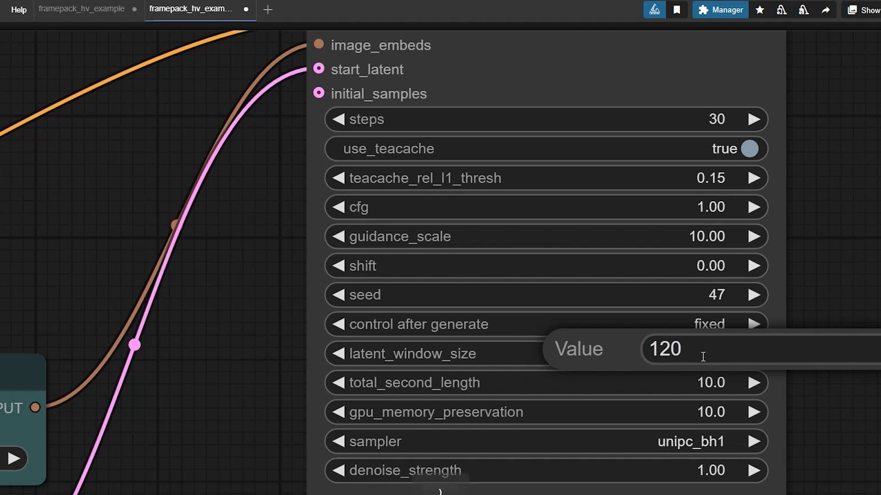
pyautogui.press('Return')
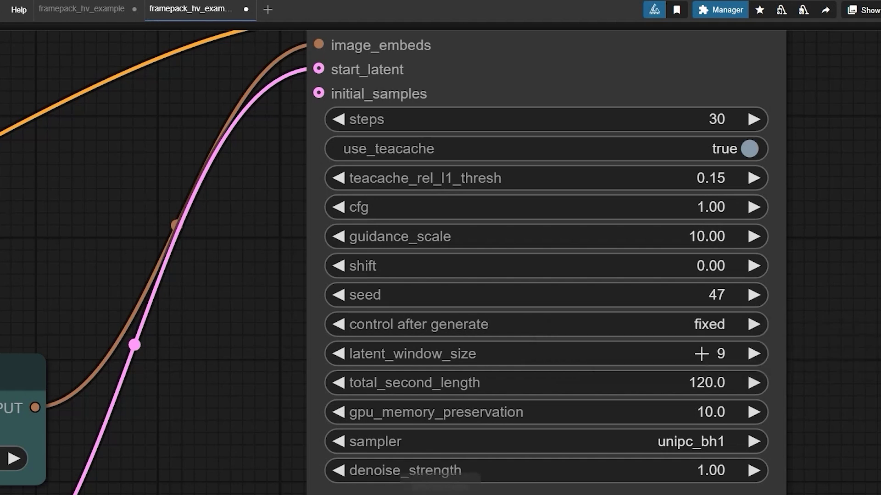
pyautogui.click(709, 383)
pyautogui.write('10')
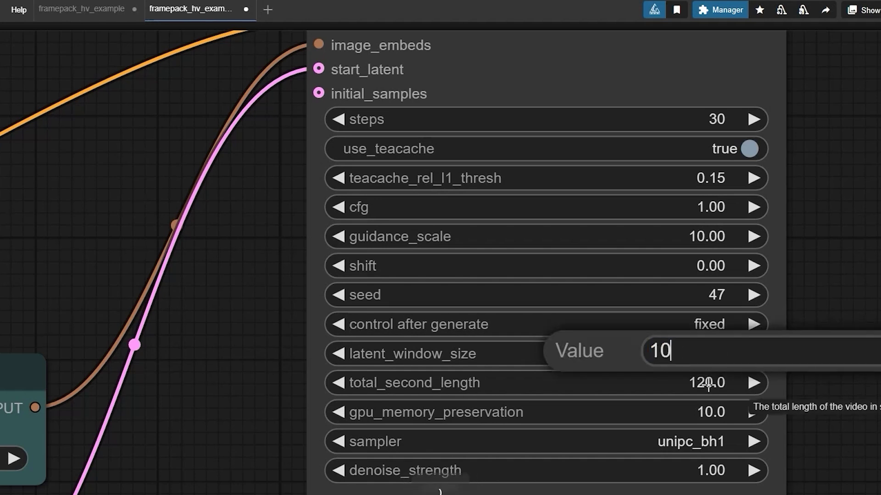
pyautogui.press('Return')
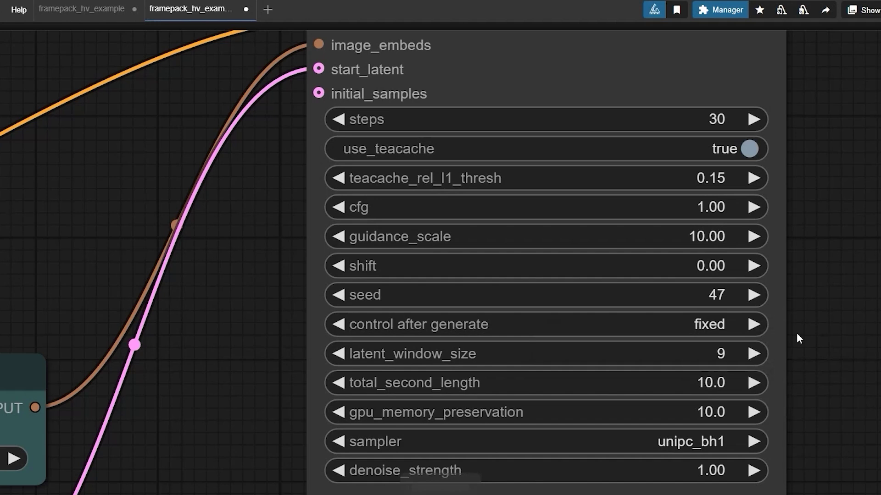
pyautogui.moveTo(797, 333); pyautogui.dragTo(761, 241)
pyautogui.click(676, 317)
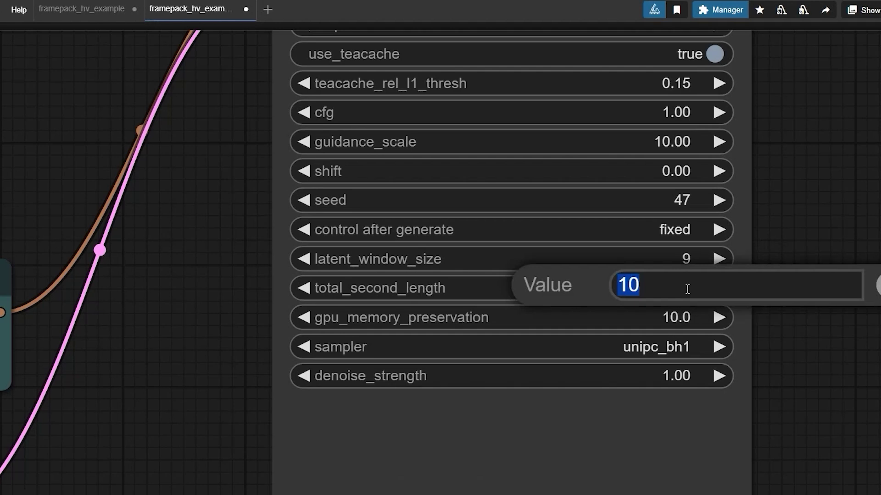
pyautogui.write('6')
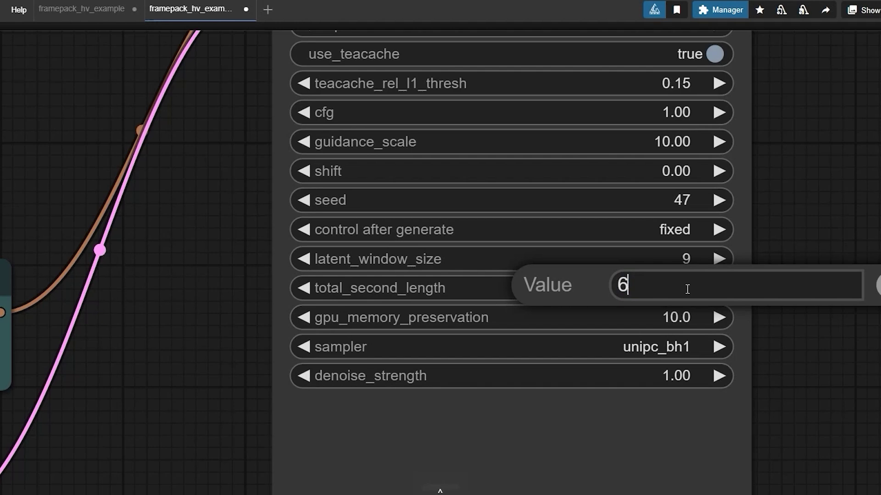
pyautogui.press('Return')
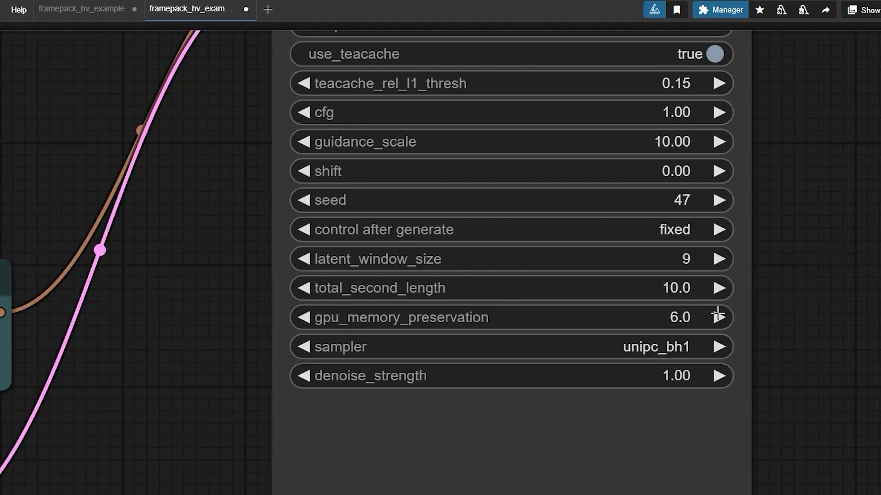
pyautogui.click(683, 314)
pyautogui.write('10')
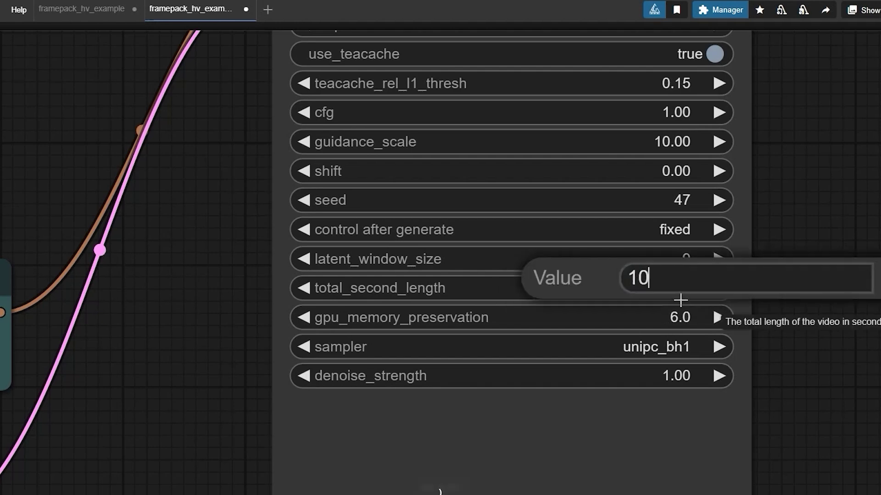
pyautogui.press('Return')
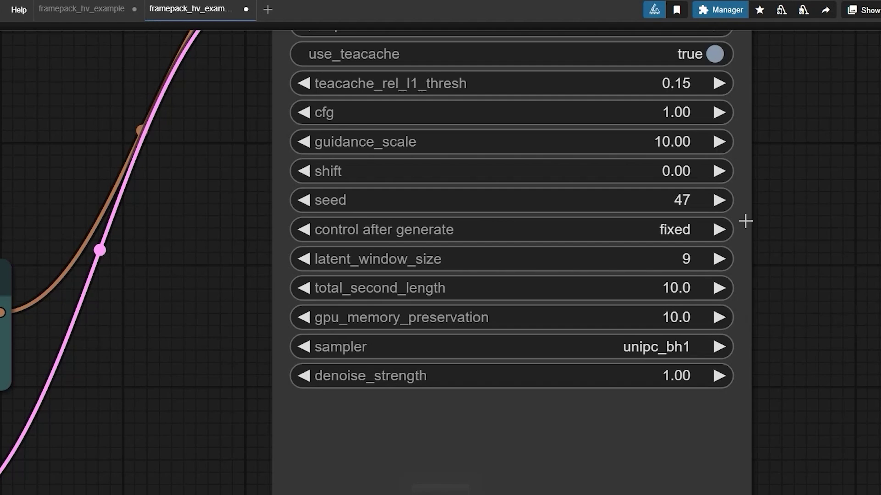
pyautogui.scroll(-3, 760, 229)
pyautogui.moveTo(757, 245); pyautogui.dragTo(669, 289)
pyautogui.scroll(4, 668, 284)
pyautogui.moveTo(654, 320); pyautogui.dragTo(796, 318)
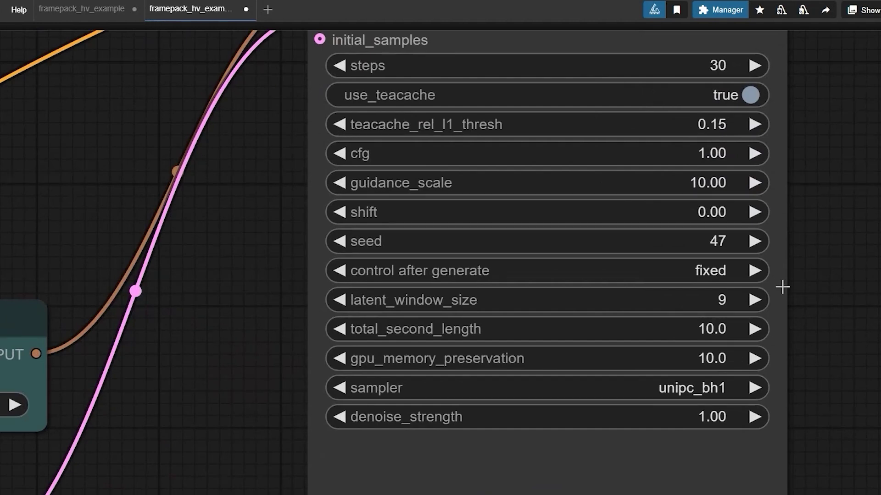
pyautogui.scroll(-5, 805, 301)
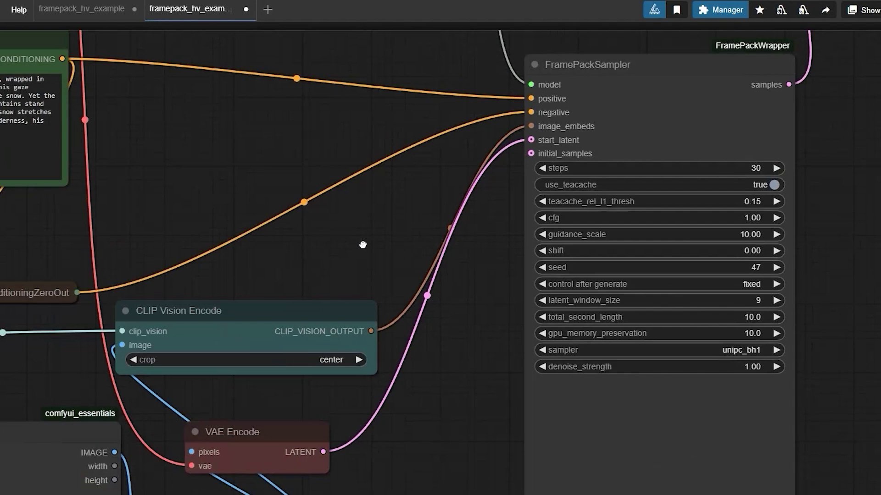
pyautogui.moveTo(362, 244); pyautogui.dragTo(610, 264)
pyautogui.moveTo(465, 241); pyautogui.dragTo(849, 129)
pyautogui.moveTo(413, 332); pyautogui.dragTo(565, 228)
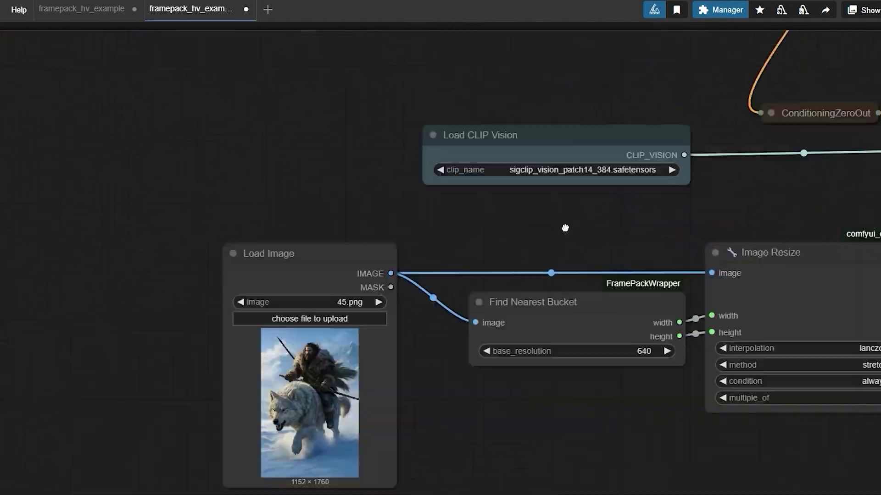
pyautogui.scroll(3, 565, 228)
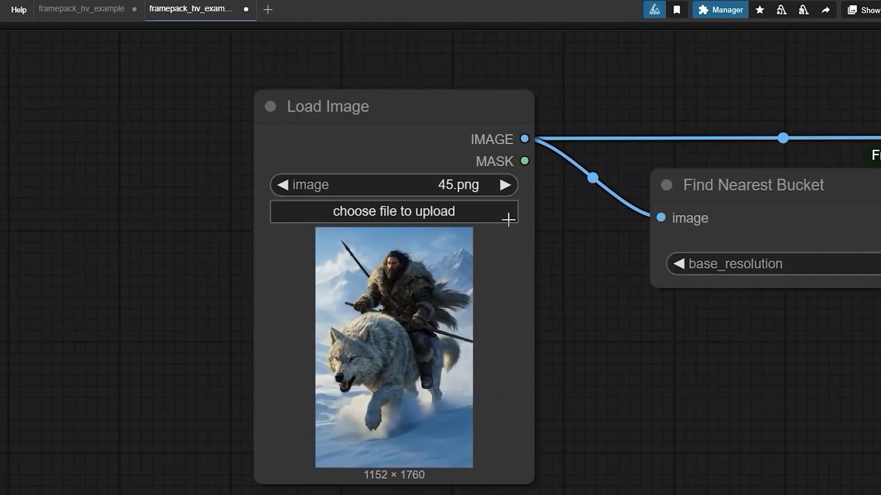
pyautogui.scroll(-2, 508, 220)
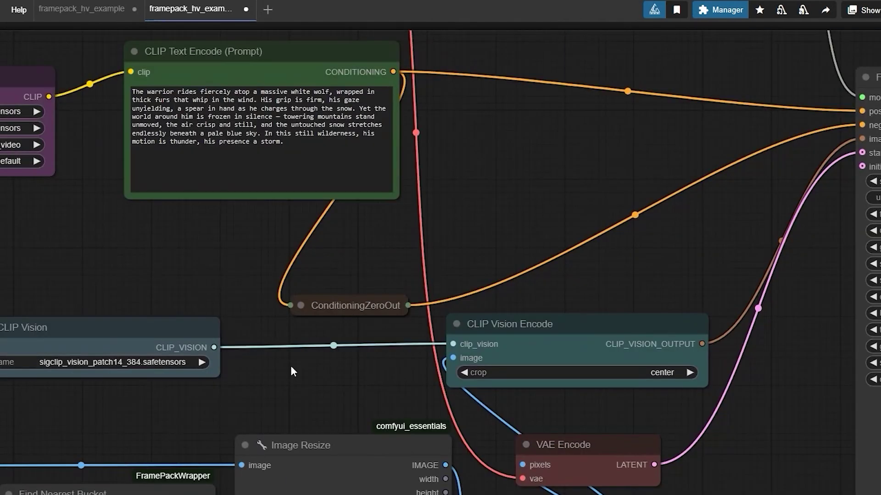
pyautogui.scroll(3, 290, 366)
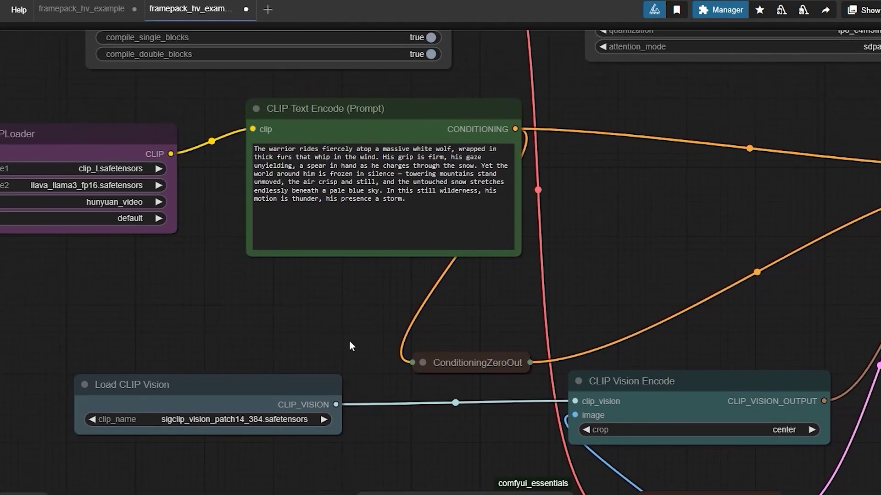
pyautogui.scroll(5, 349, 346)
pyautogui.click(472, 282)
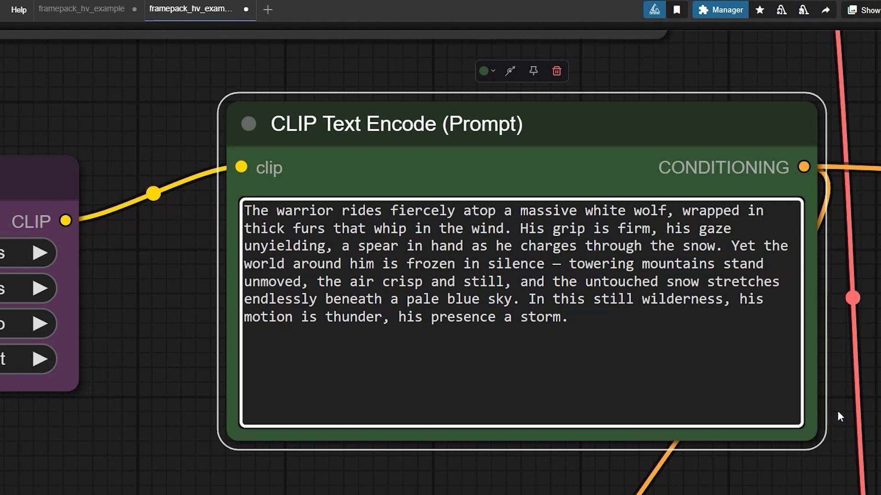
pyautogui.scroll(-10, 448, 370)
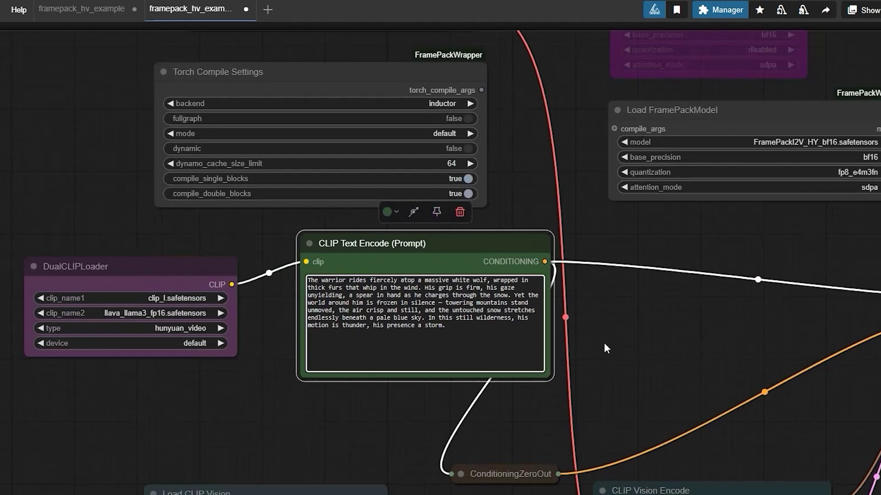
# - Pan and zoom the canvas onto the two generated warrior-on-white-wolf video previews
pyautogui.moveTo(607, 349); pyautogui.dragTo(324, 311)
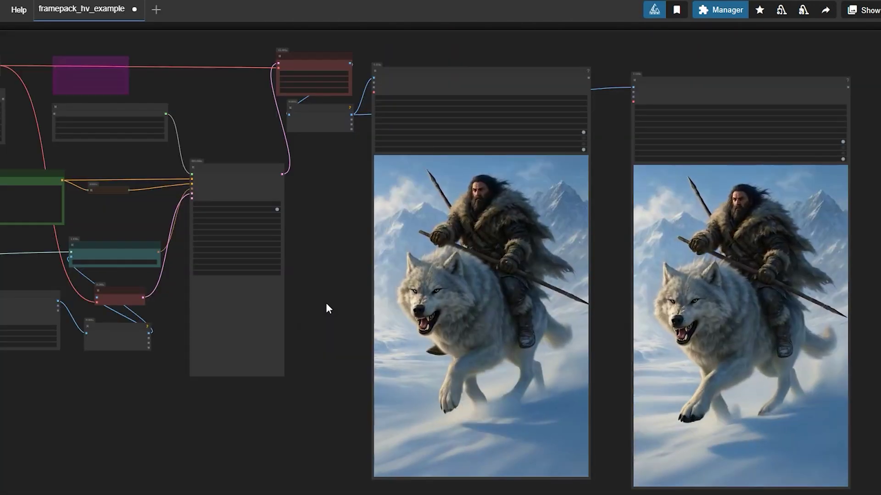
pyautogui.scroll(2, 326, 302)
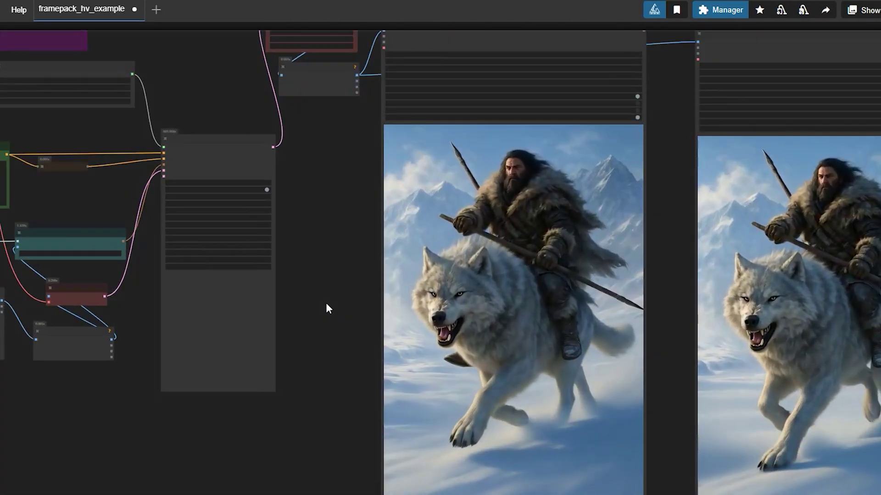
pyautogui.moveTo(325, 303); pyautogui.dragTo(133, 277)
pyautogui.scroll(1, 133, 277)
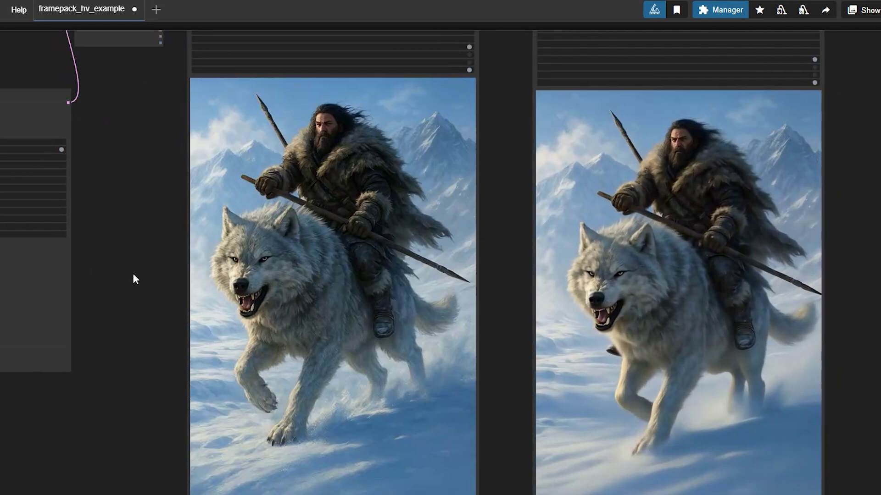